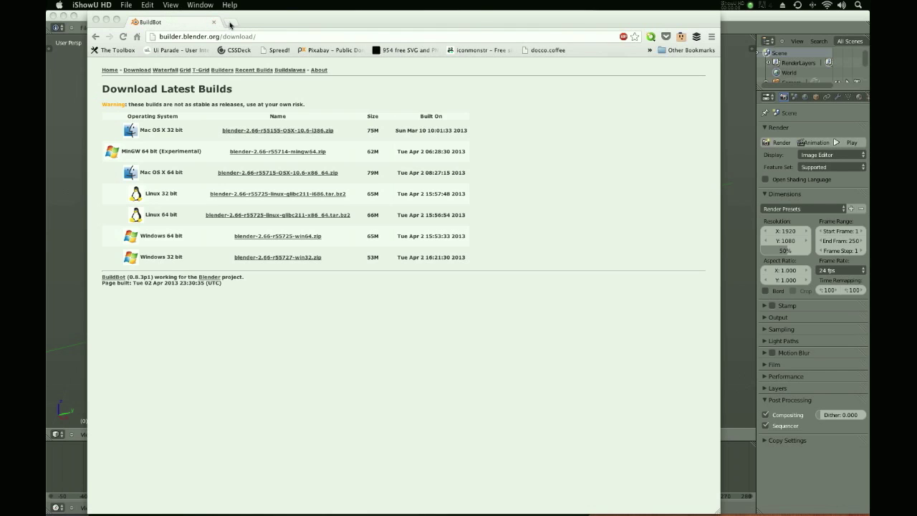
- Minimize the browser window to switch to Blender, and replace the default cube with a monkey mesh
{"action": "left_click_drag", "start_coordinate": [223, 23], "coordinate": [297, 9]}
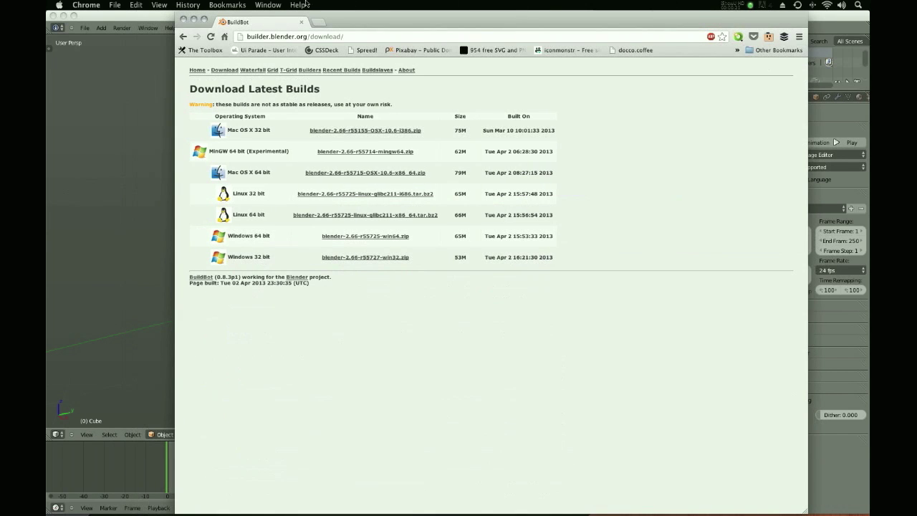
{"action": "left_click", "coordinate": [194, 20]}
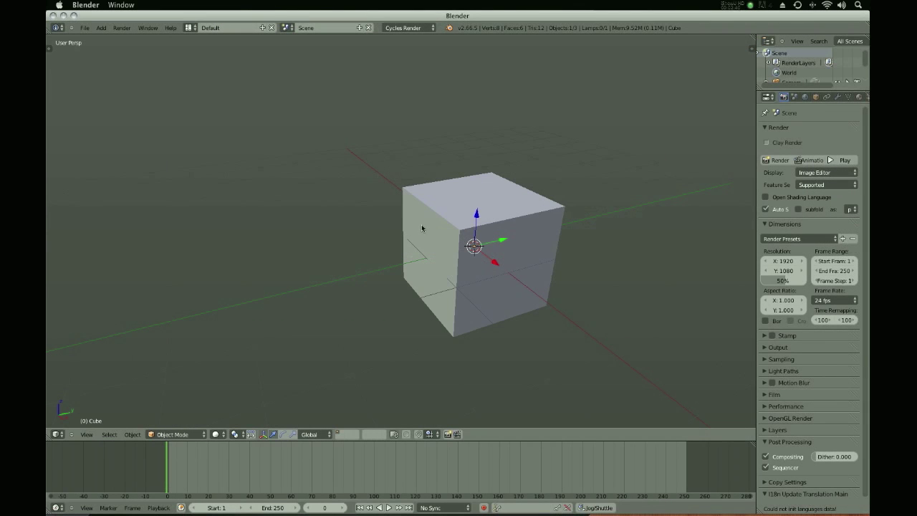
{"action": "key", "text": "x"}
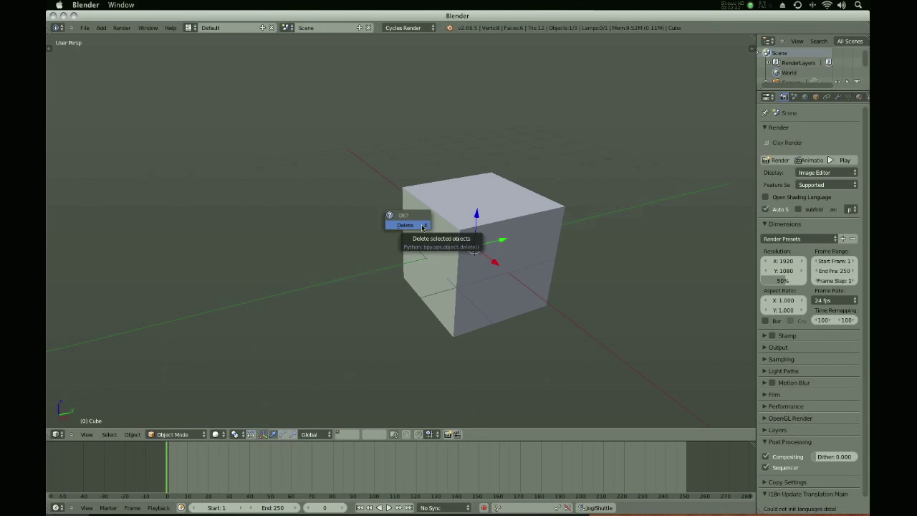
{"action": "left_click", "coordinate": [406, 226]}
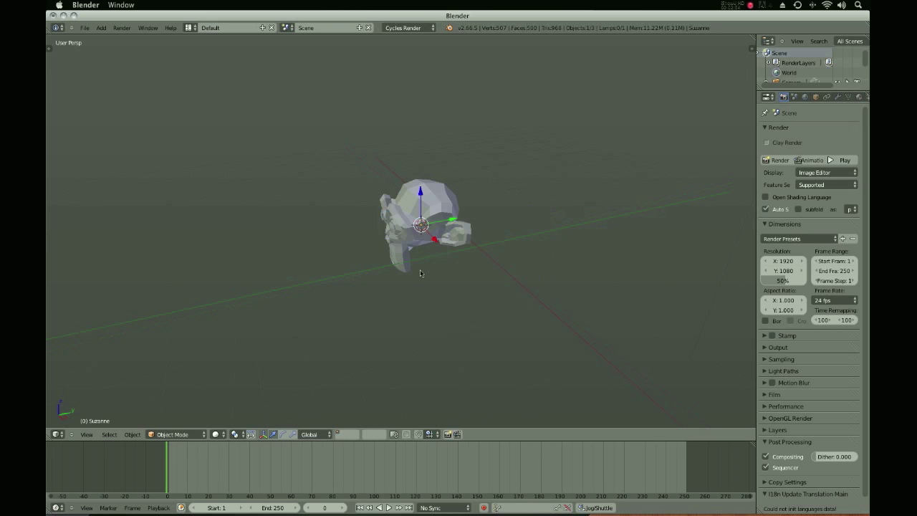
- Move the monkey about 1.44 units along Y and give it smooth shading
{"action": "middle_click_drag", "start_coordinate": [420, 269], "coordinate": [461, 318]}
{"action": "key", "text": "t"}
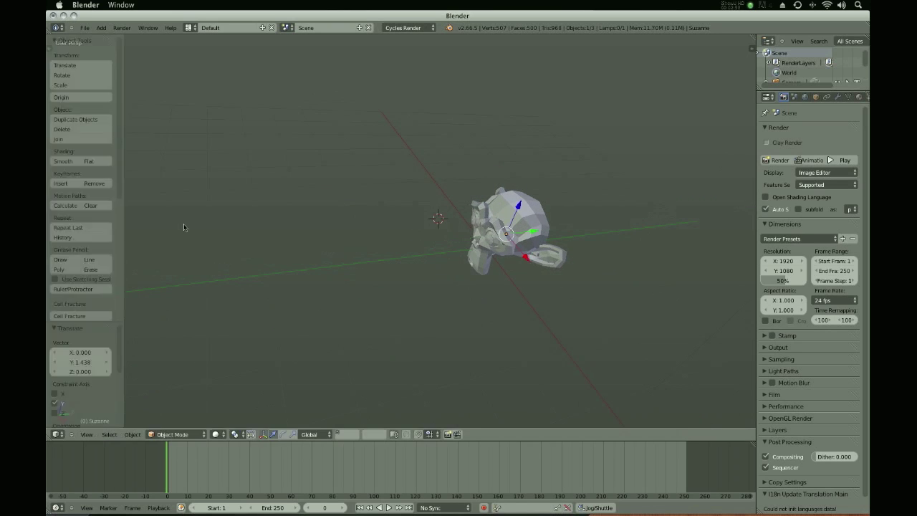
{"action": "left_click", "coordinate": [63, 161]}
{"action": "key", "text": "t"}
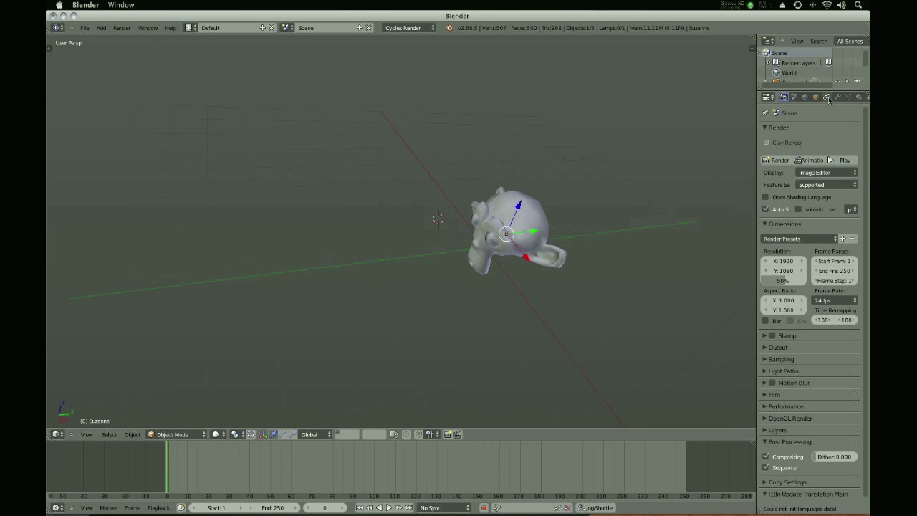
- Add a Subdivision Surface modifier to the monkey
{"action": "left_click", "coordinate": [838, 97]}
{"action": "left_click", "coordinate": [788, 130]}
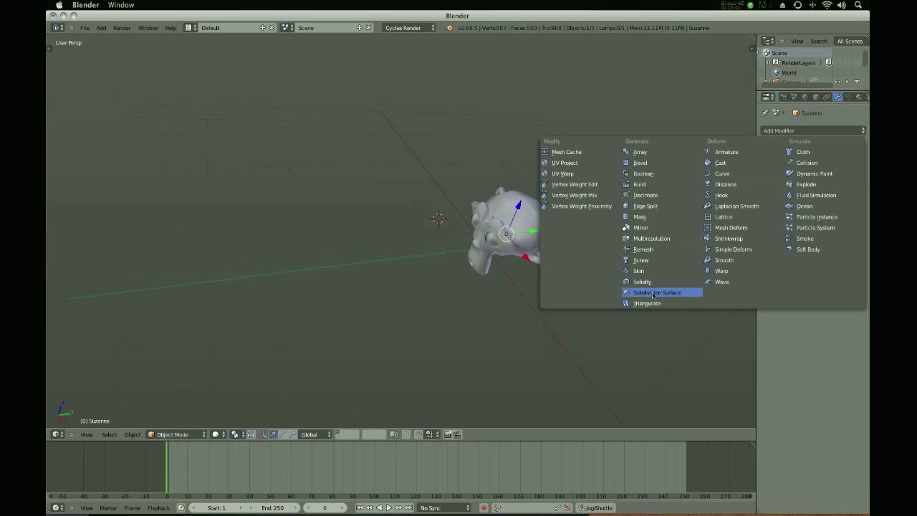
{"action": "left_click", "coordinate": [653, 293]}
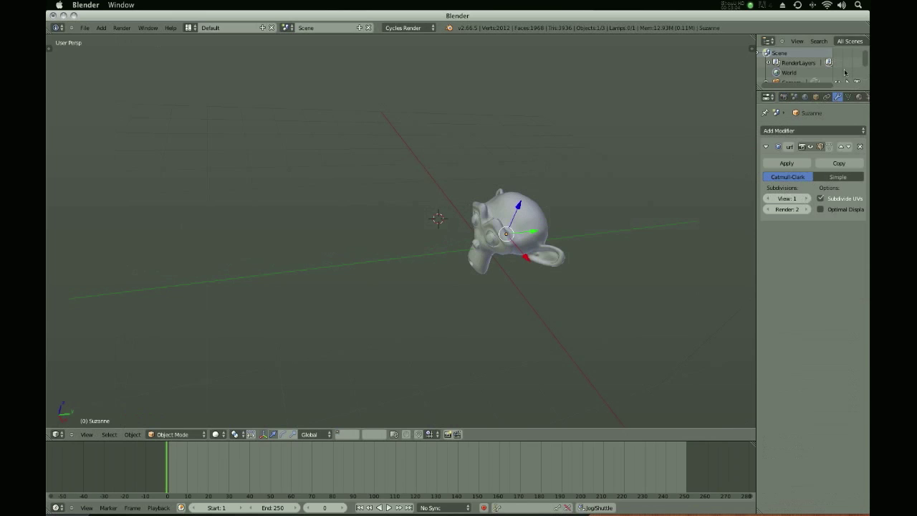
- Create a new material on the monkey and set its surface shader to Subsurface Scattering
{"action": "left_click", "coordinate": [859, 97]}
{"action": "middle_click_drag", "start_coordinate": [544, 172], "coordinate": [504, 90]}
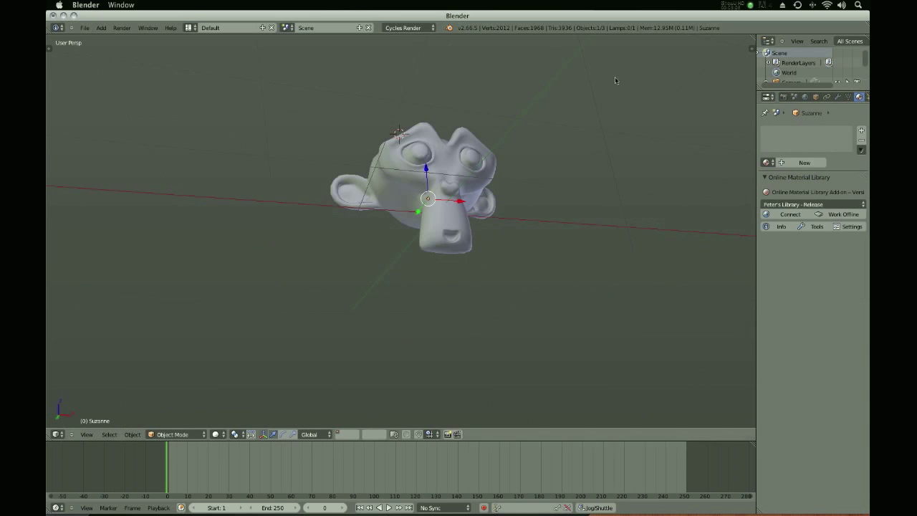
{"action": "left_click", "coordinate": [804, 163]}
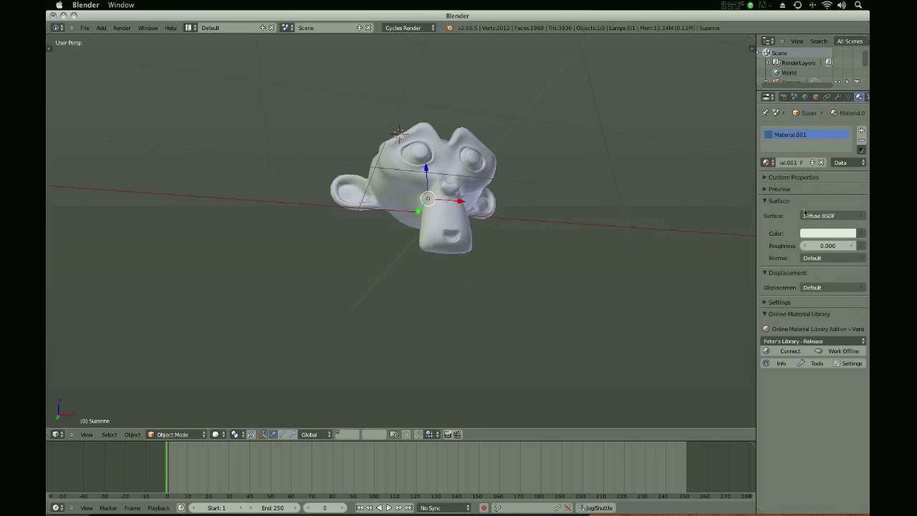
{"action": "left_click", "coordinate": [805, 214]}
{"action": "left_click", "coordinate": [745, 280]}
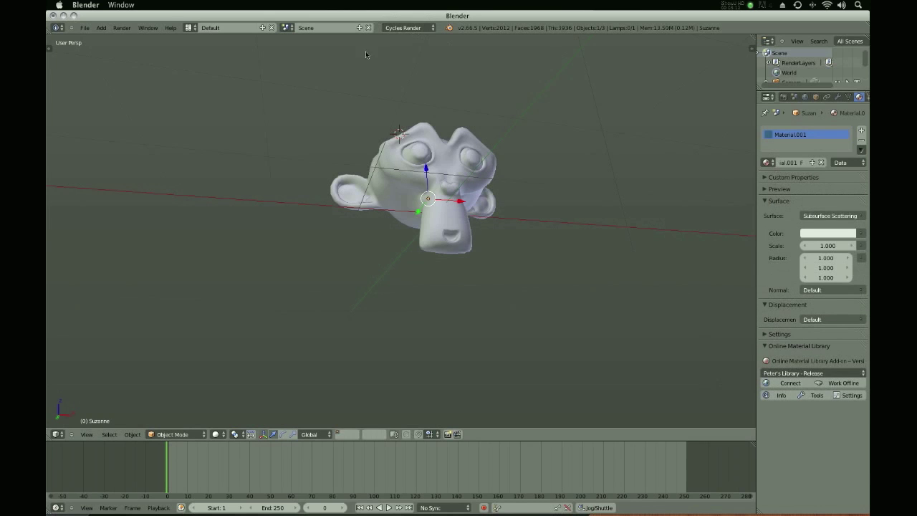
{"action": "middle_click_drag", "start_coordinate": [430, 174], "coordinate": [450, 235]}
{"action": "key", "text": "shift+a"}
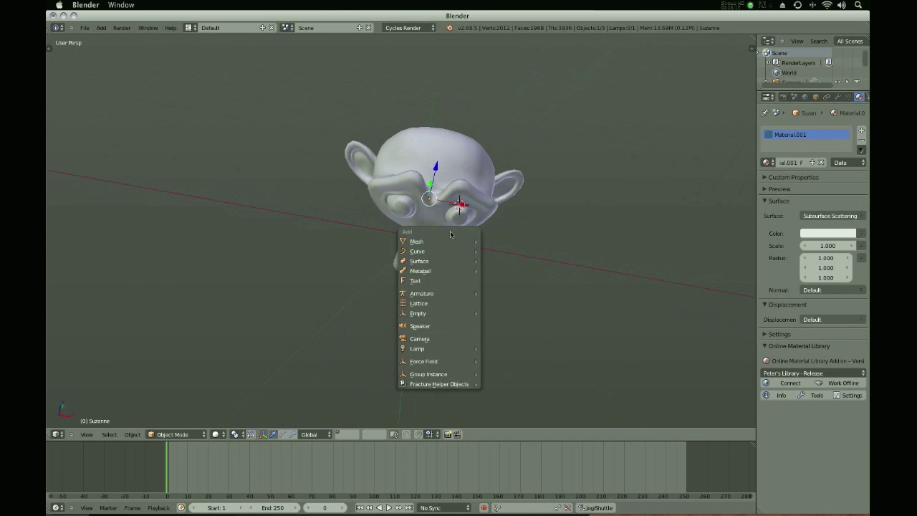
{"action": "mouse_move", "coordinate": [429, 241]}
{"action": "left_click", "coordinate": [505, 239]}
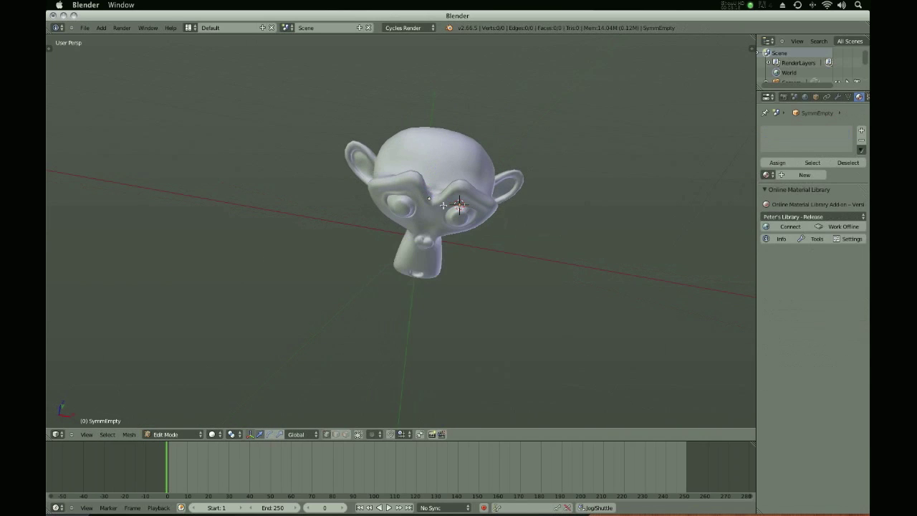
{"action": "key", "text": "Tab"}
{"action": "key", "text": "x"}
{"action": "left_click", "coordinate": [362, 201]}
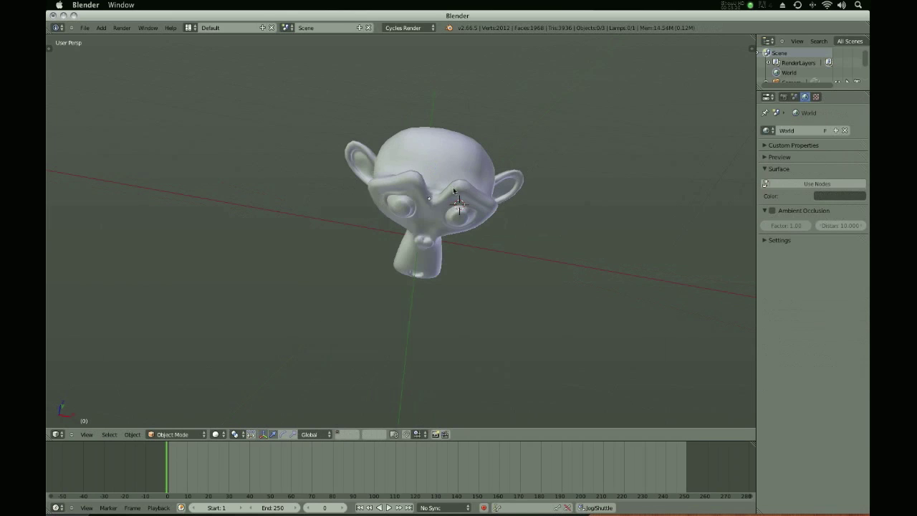
- Switch the viewport to wireframe display and add a plane mesh at the 3D cursor
{"action": "key", "text": "z"}
{"action": "right_click", "coordinate": [453, 191]}
{"action": "key", "text": "shift+a"}
{"action": "mouse_move", "coordinate": [379, 169]}
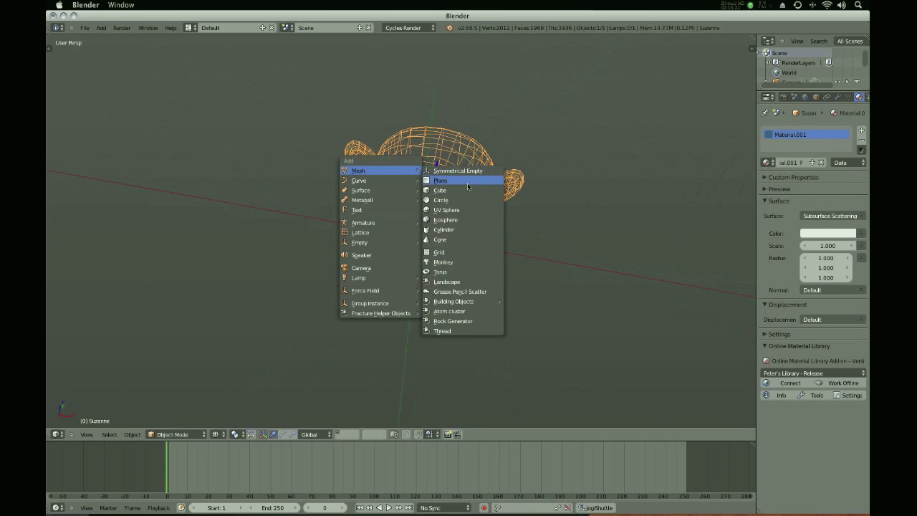
{"action": "left_click", "coordinate": [467, 183]}
- Rotate the plane 90 degrees around the X axis so it stands upright
{"action": "middle_click_drag", "start_coordinate": [467, 185], "coordinate": [438, 263]}
{"action": "key", "text": "r"}
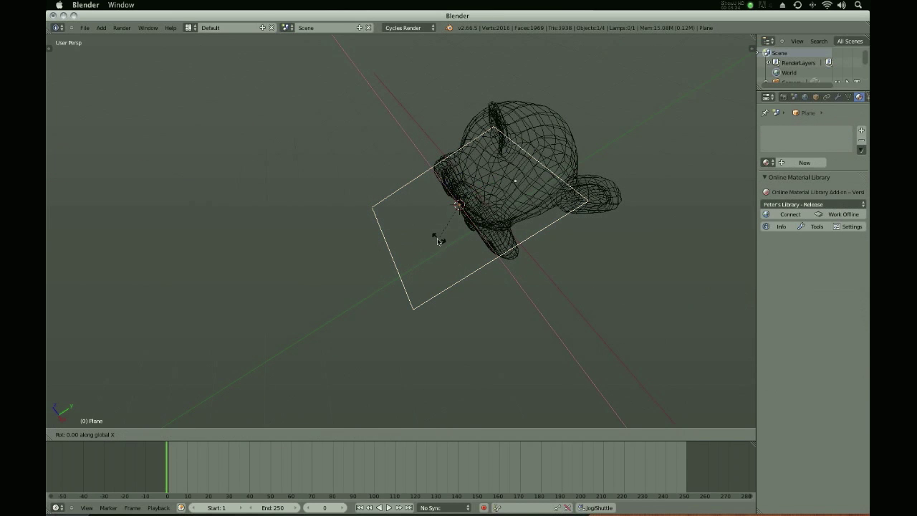
{"action": "key", "text": "x"}
{"action": "key", "text": "9"}
{"action": "key", "text": "0"}
{"action": "key", "text": "Return"}
- Move the plane about 2.45 units along Y to sit behind the monkey, and scale it up
{"action": "key", "text": "g"}
{"action": "key", "text": "x"}
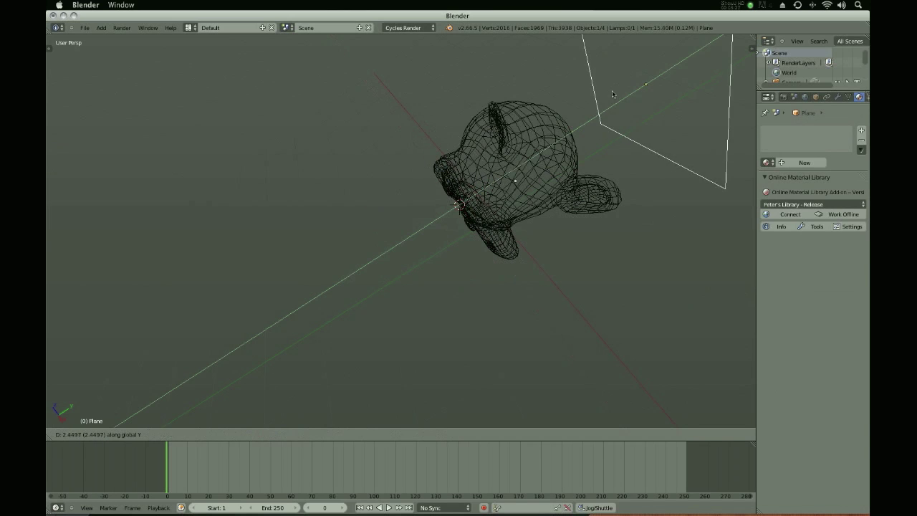
{"action": "left_click", "coordinate": [612, 90]}
{"action": "middle_click_drag", "start_coordinate": [612, 90], "coordinate": [502, 243]}
{"action": "key", "text": "s"}
{"action": "left_click", "coordinate": [541, 189]}
- Create a material named Emit on the plane, using an Emission surface with a strength of 10
{"action": "left_click", "coordinate": [804, 162]}
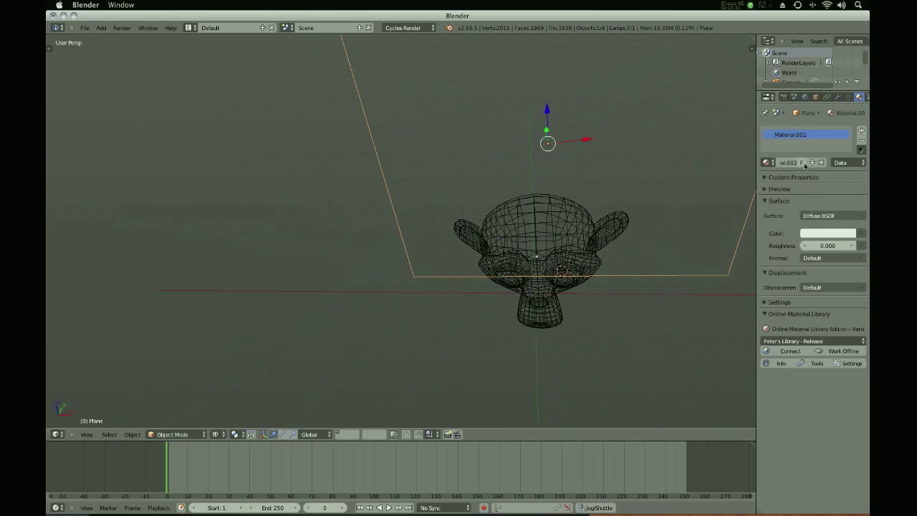
{"action": "type", "text": "Emit"}
{"action": "key", "text": "Return"}
{"action": "left_click", "coordinate": [816, 216]}
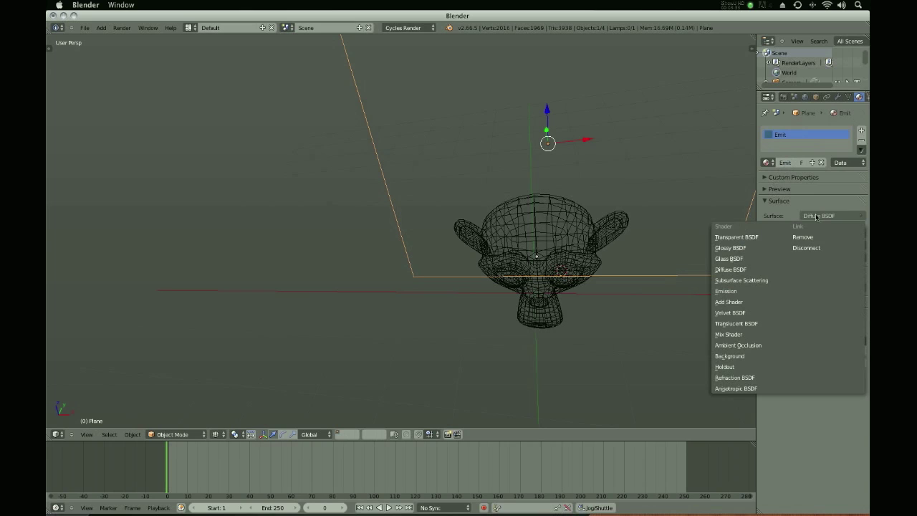
{"action": "left_click", "coordinate": [739, 291]}
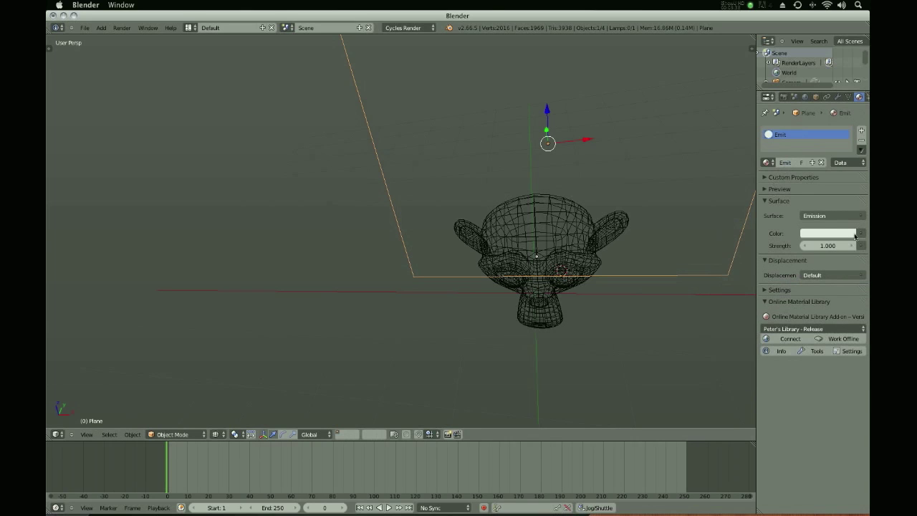
{"action": "left_click", "coordinate": [820, 245]}
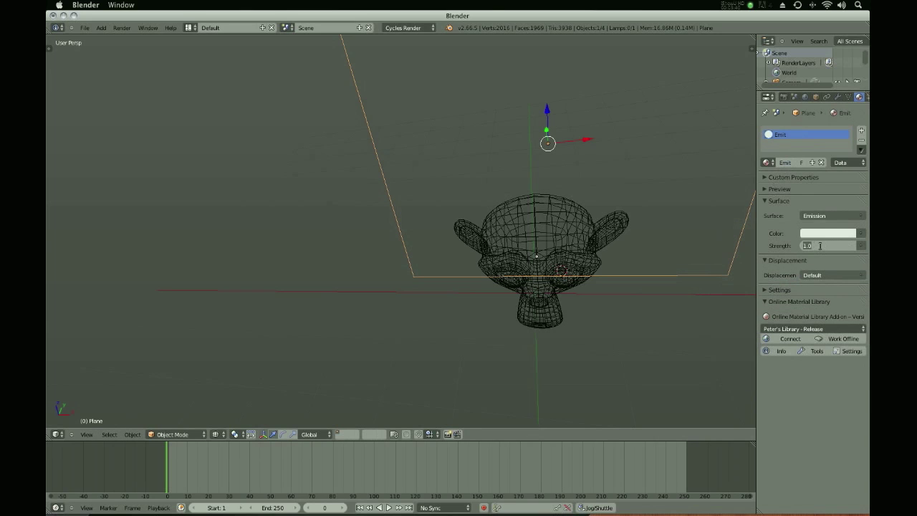
{"action": "type", "text": "10"}
{"action": "key", "text": "Return"}
- Select the monkey and set its Subsurface Scattering color to a light orange skin tone
{"action": "right_click", "coordinate": [575, 245]}
{"action": "middle_click_drag", "start_coordinate": [574, 244], "coordinate": [438, 255]}
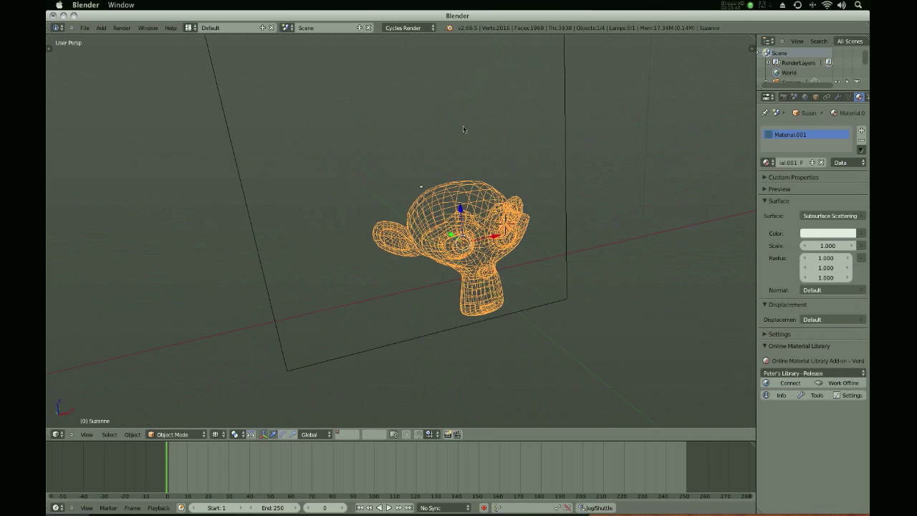
{"action": "left_click", "coordinate": [816, 233]}
{"action": "key", "text": "ctrl+v"}
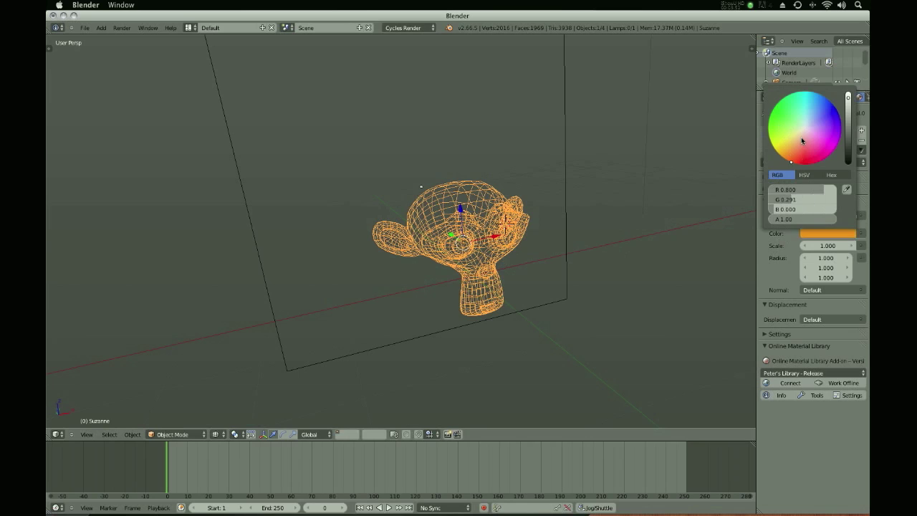
{"action": "key", "text": "ctrl+v"}
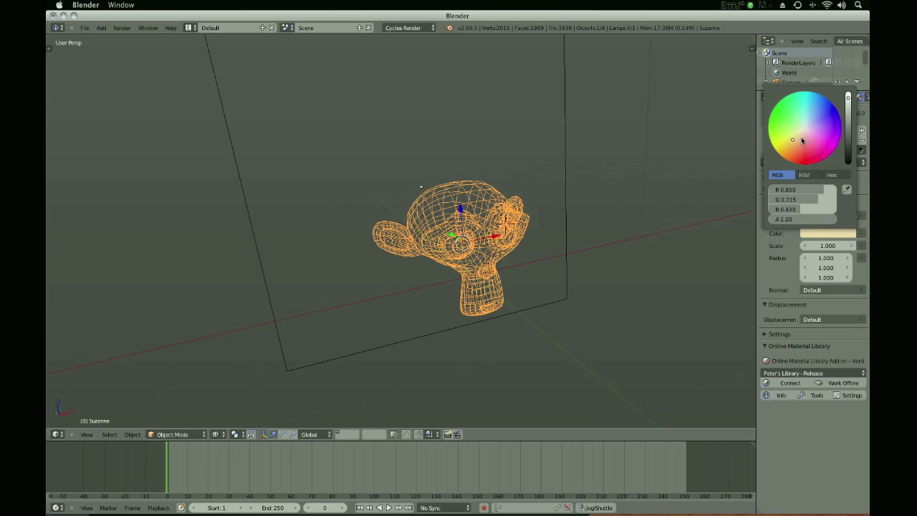
{"action": "key", "text": "ctrl+v"}
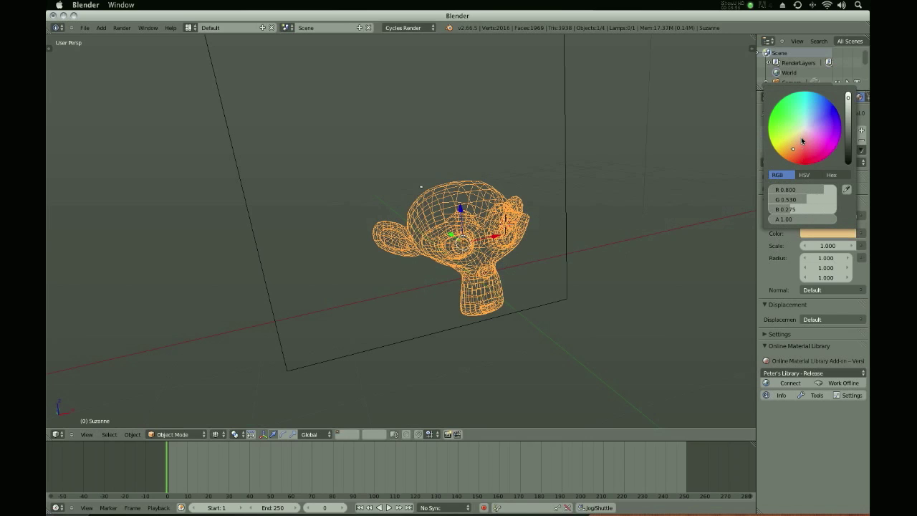
{"action": "key", "text": "ctrl+v"}
{"action": "key", "text": "ctrl+v"}
- Set the first Subsurface Scattering radius value of the monkey's material to 4
{"action": "left_click", "coordinate": [824, 258]}
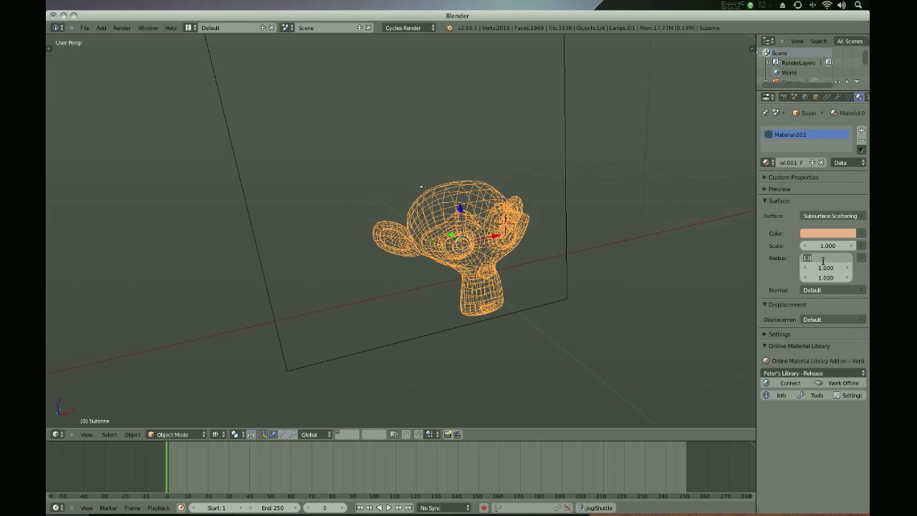
{"action": "type", "text": "4"}
{"action": "key", "text": "Return"}
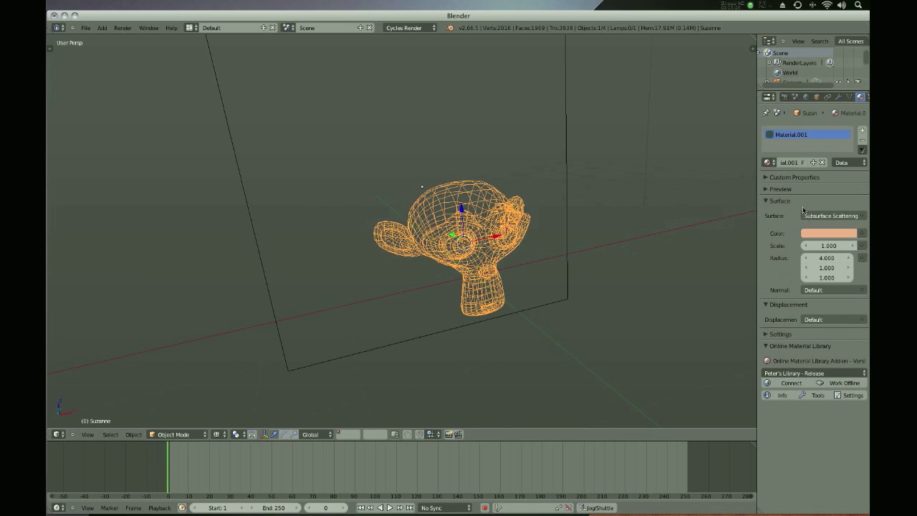
- Try a Subsurface Scattering scale of 10 on the monkey's material
{"action": "left_click", "coordinate": [821, 248]}
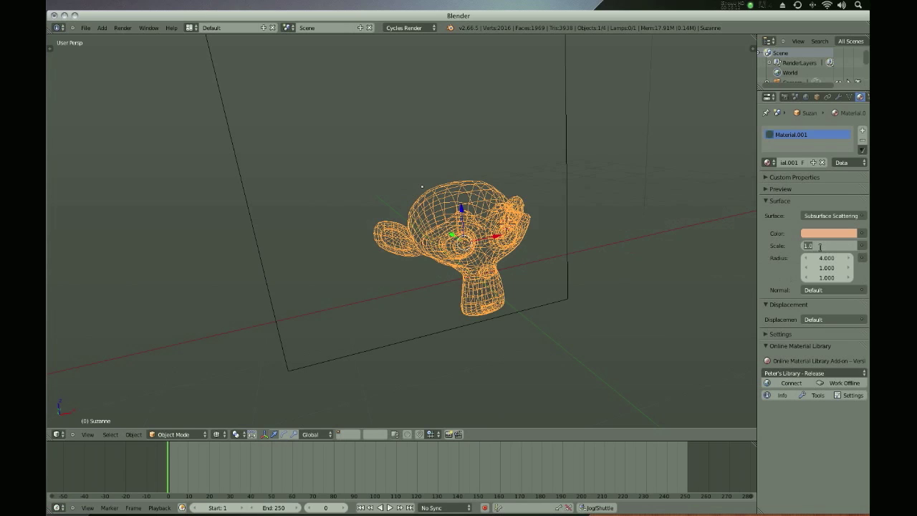
{"action": "type", "text": "10"}
{"action": "key", "text": "Return"}
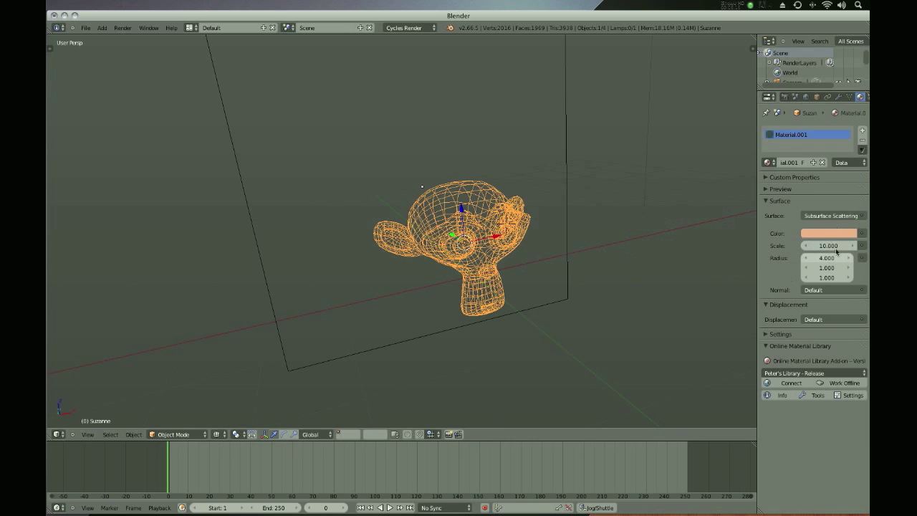
- Set the Subsurface Scattering scale of the monkey's material to 0.07
{"action": "left_click", "coordinate": [826, 245]}
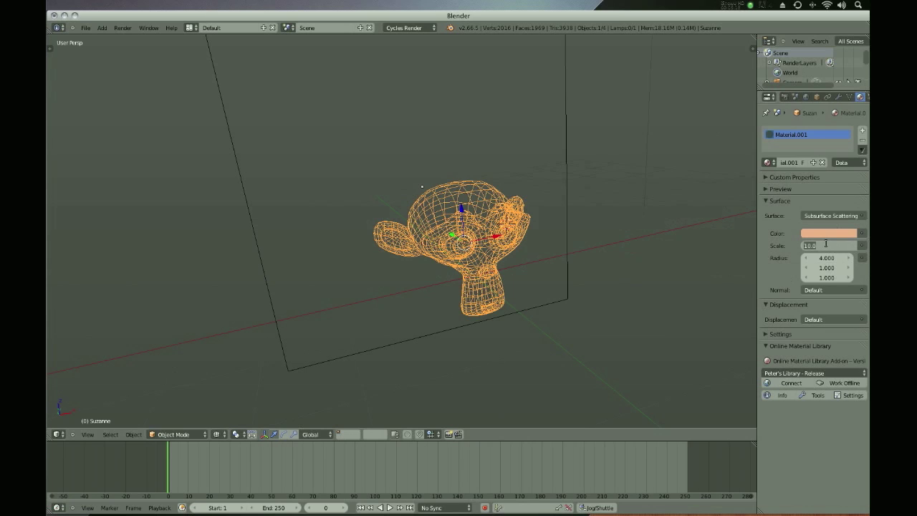
{"action": "key", "text": "BackSpace"}
{"action": "type", "text": "0.07"}
{"action": "key", "text": "Return"}
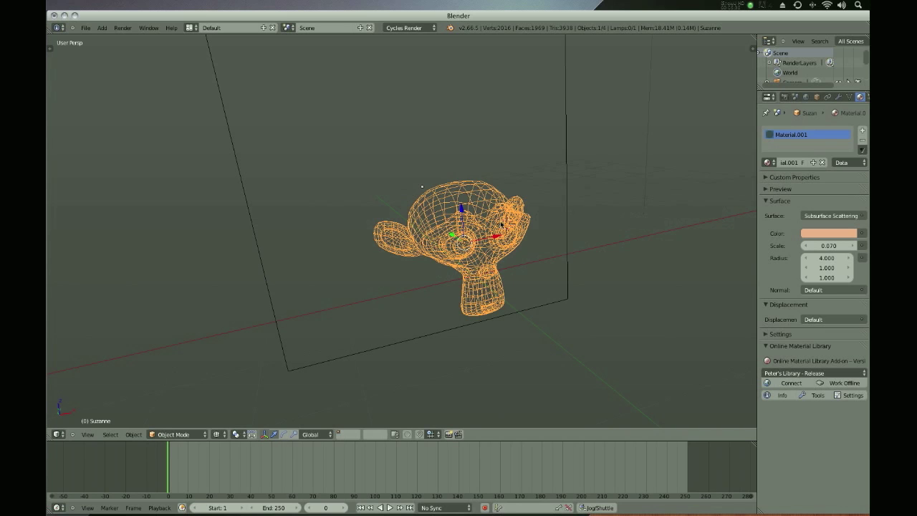
- Switch the viewport to look through the scene camera
{"action": "scroll", "coordinate": [446, 251], "scroll_direction": "down", "scroll_amount": 5}
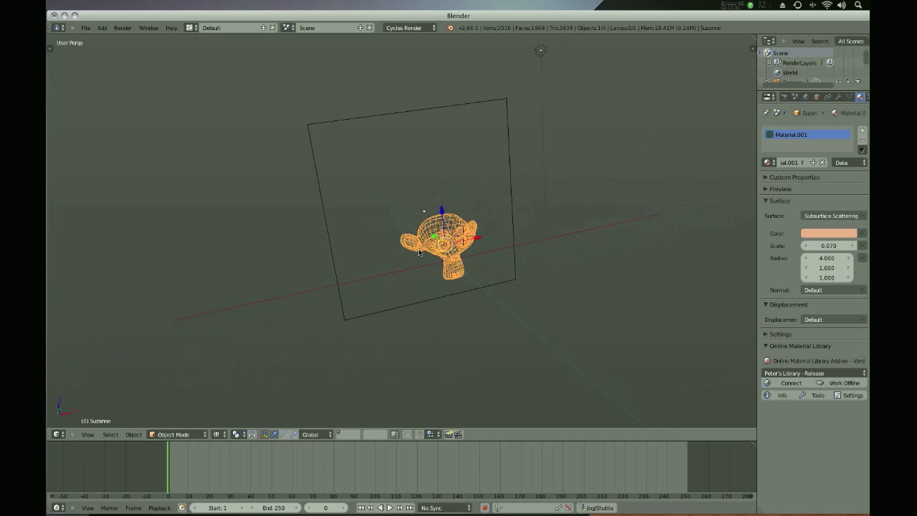
{"action": "left_click", "coordinate": [87, 435]}
{"action": "left_click", "coordinate": [144, 406]}
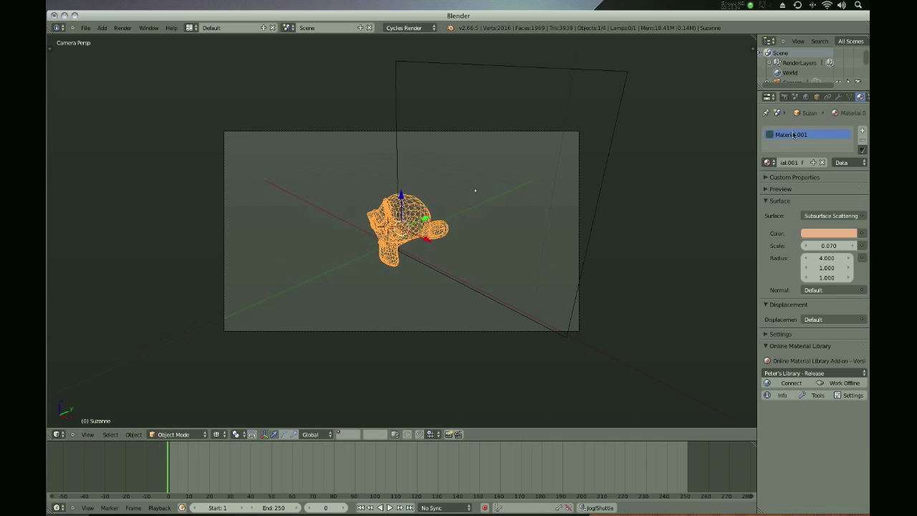
{"action": "key", "text": "g"}
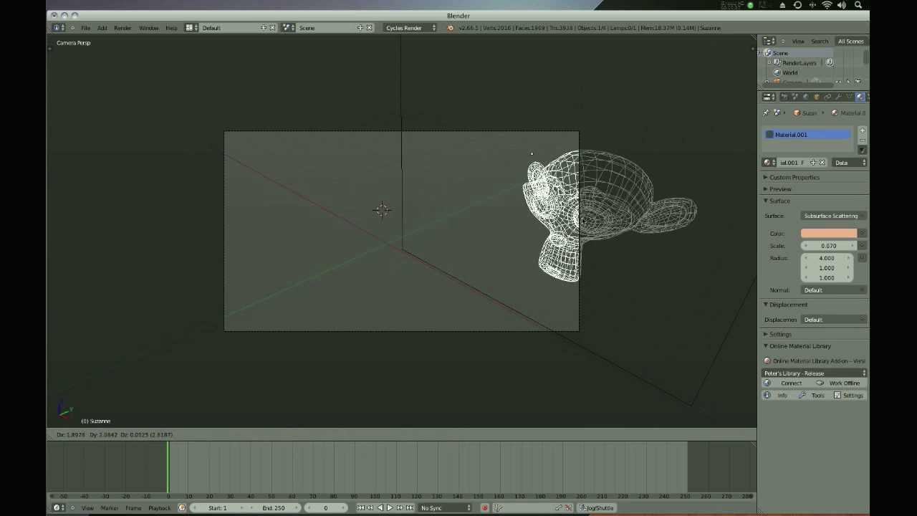
{"action": "key", "text": "Escape"}
- Select the camera, clear its rotation and move it sideways to line up with the scene's Y axis
{"action": "right_click", "coordinate": [441, 132]}
{"action": "key", "text": "g"}
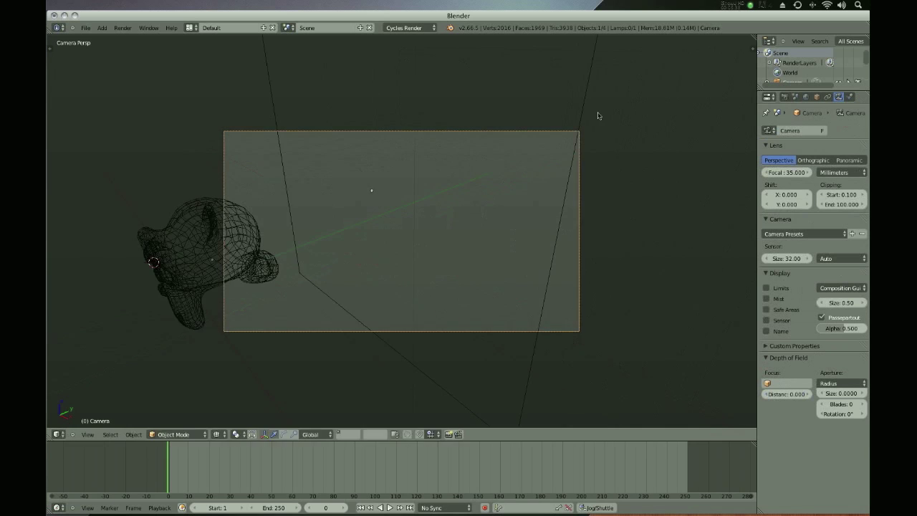
{"action": "left_click", "coordinate": [290, 261]}
{"action": "key", "text": "g"}
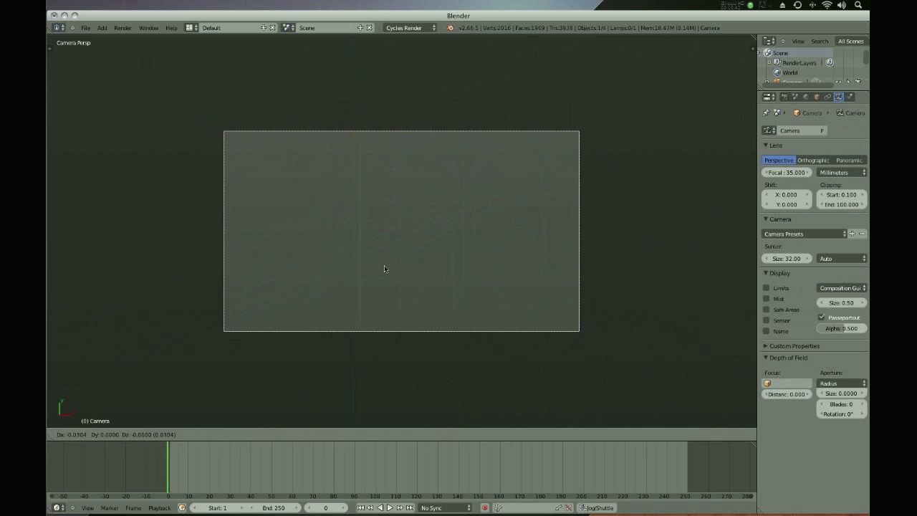
{"action": "left_click", "coordinate": [437, 275]}
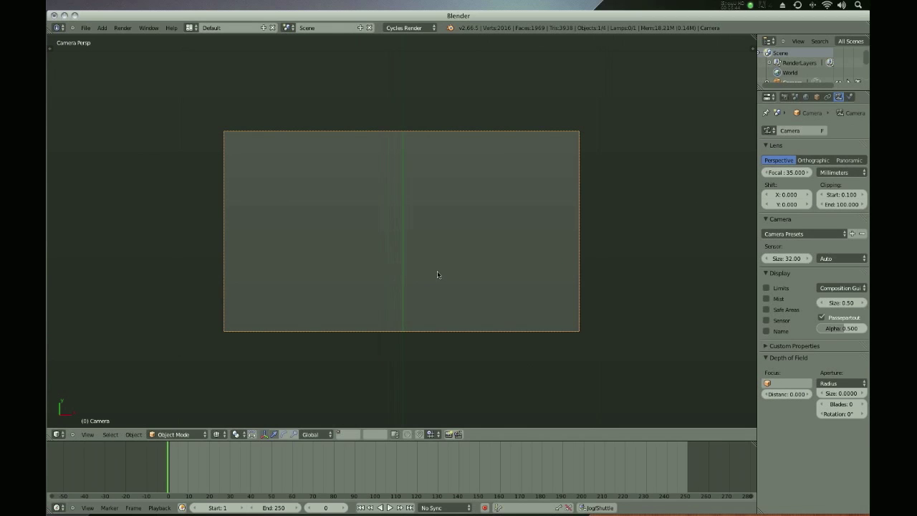
- Turn and reposition the camera so it faces the monkey from the front with the head centered in the frame
{"action": "key", "text": "g"}
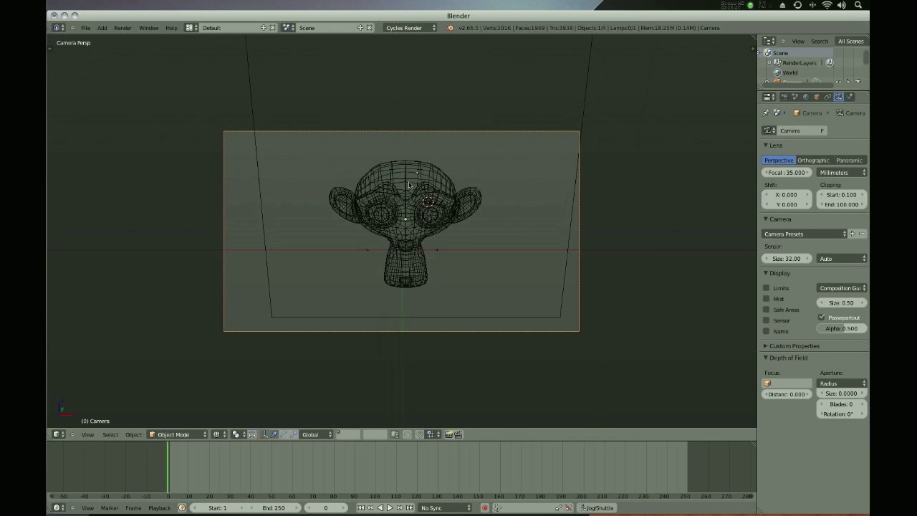
{"action": "left_click", "coordinate": [412, 189]}
{"action": "key", "text": "g"}
{"action": "left_click", "coordinate": [405, 227]}
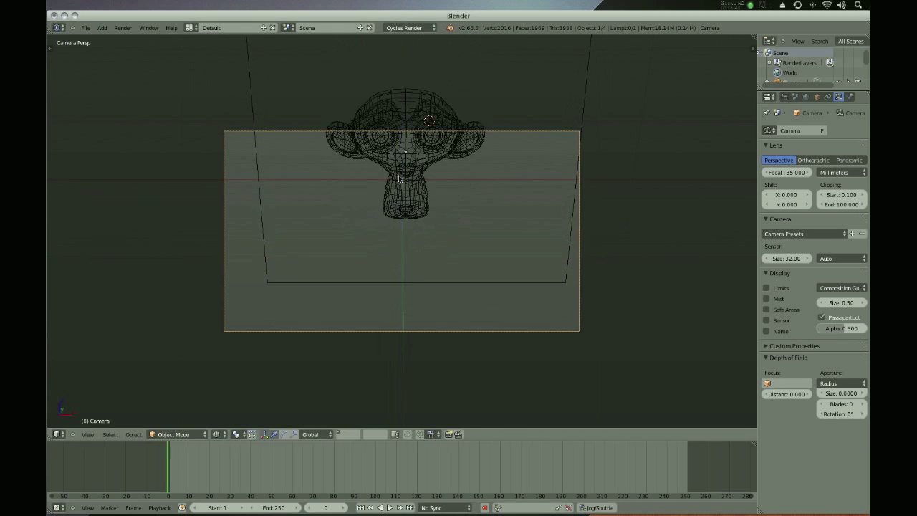
{"action": "key", "text": "g"}
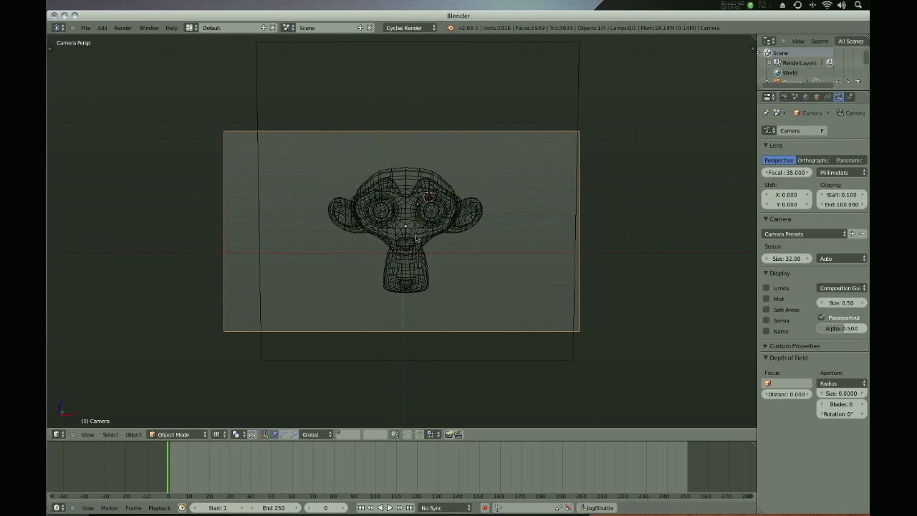
{"action": "left_click", "coordinate": [441, 149]}
- Stretch the emission plane along the X axis until it extends past both sides of the camera frame, and reselect the monkey
{"action": "right_click", "coordinate": [569, 107]}
{"action": "key", "text": "s"}
{"action": "key", "text": "x"}
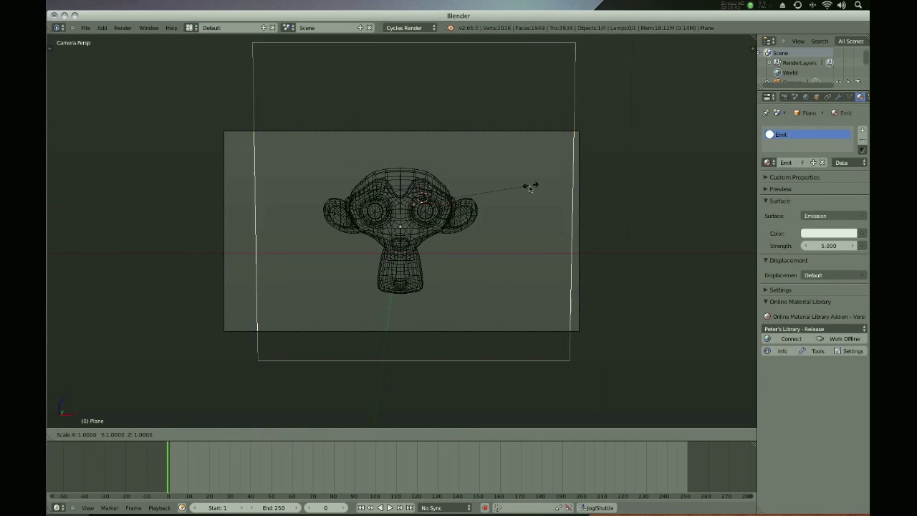
{"action": "left_click", "coordinate": [592, 189]}
{"action": "scroll", "coordinate": [592, 189], "scroll_direction": "up", "scroll_amount": 4}
{"action": "right_click", "coordinate": [544, 200]}
{"action": "scroll", "coordinate": [579, 194], "scroll_direction": "down", "scroll_amount": 2}
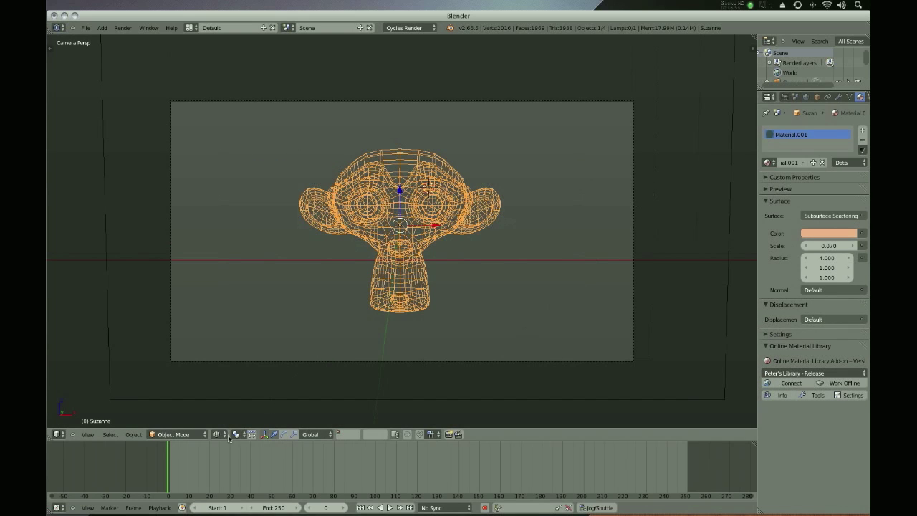
- Set the render acceleration structure to Static BVH with spatial splits and BVH caching enabled
{"action": "left_click", "coordinate": [785, 96]}
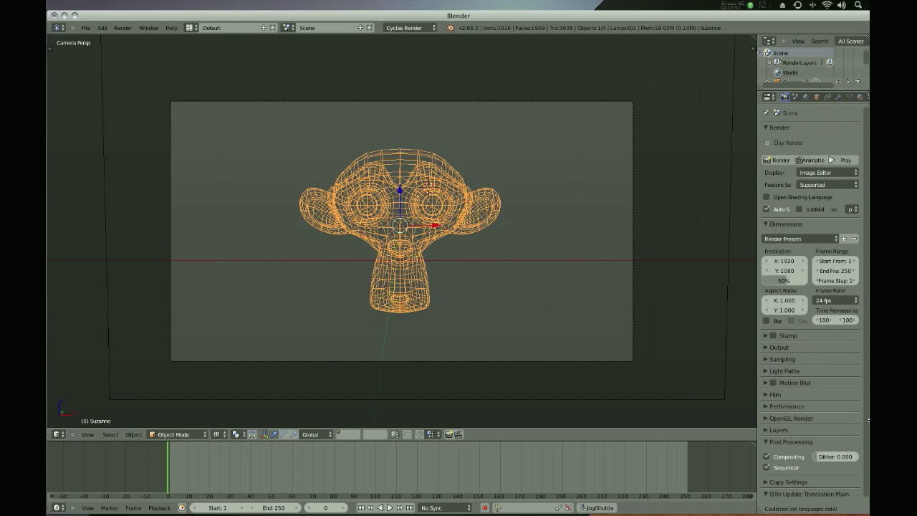
{"action": "left_click", "coordinate": [788, 406]}
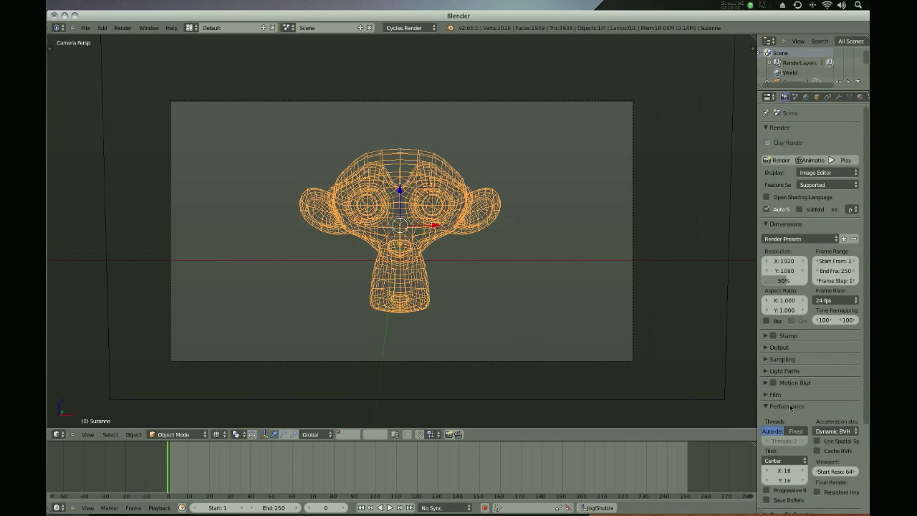
{"action": "scroll", "coordinate": [790, 408], "scroll_direction": "down", "scroll_amount": 2}
{"action": "left_click", "coordinate": [837, 392]}
{"action": "left_click", "coordinate": [824, 374]}
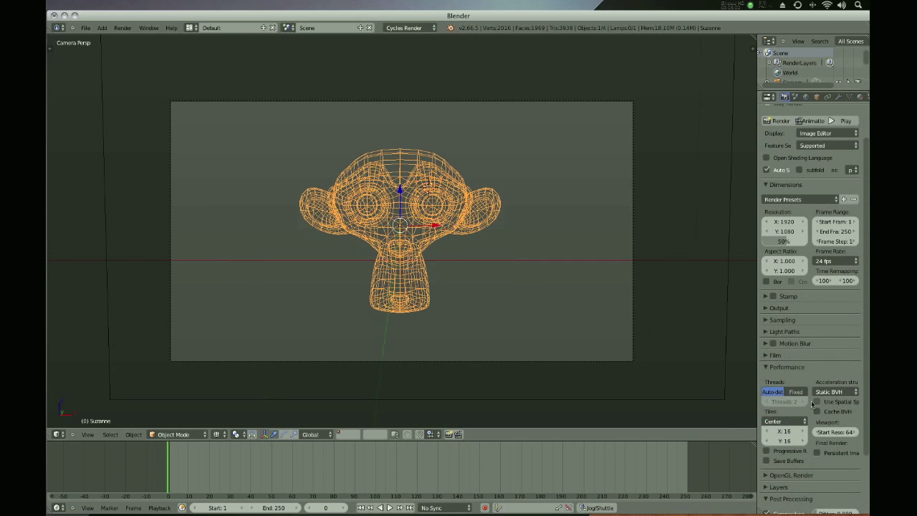
- Preview the backlit monkey in the viewport with Rendered shading and examine its ears and edges up close
{"action": "left_click", "coordinate": [857, 100]}
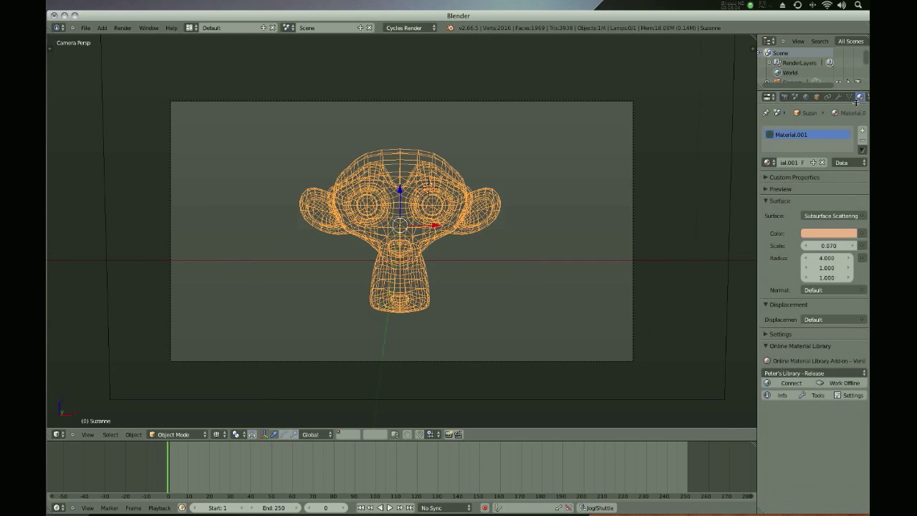
{"action": "left_click", "coordinate": [236, 434]}
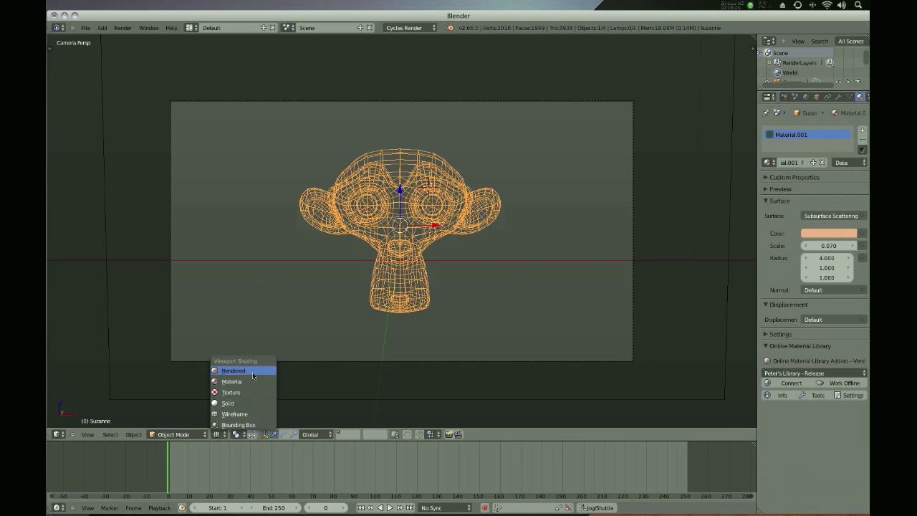
{"action": "left_click", "coordinate": [252, 372]}
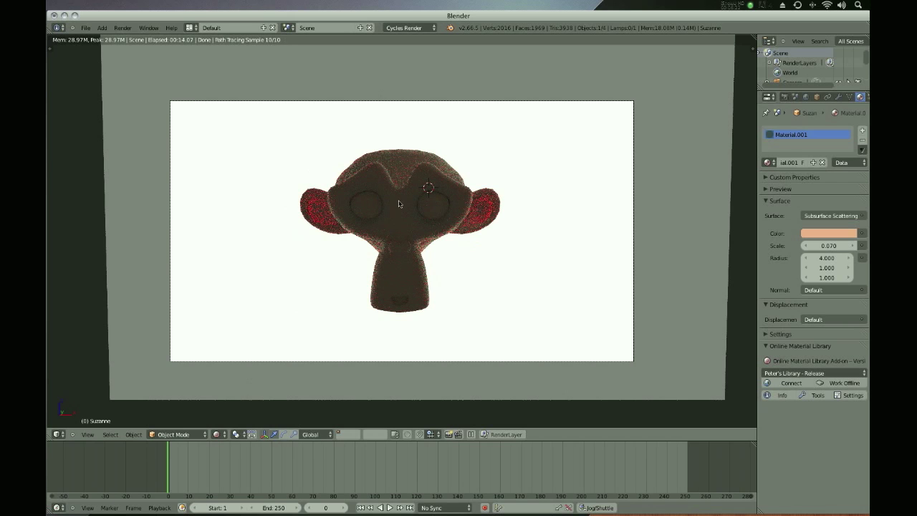
{"action": "scroll", "coordinate": [430, 184], "scroll_direction": "up", "scroll_amount": 3}
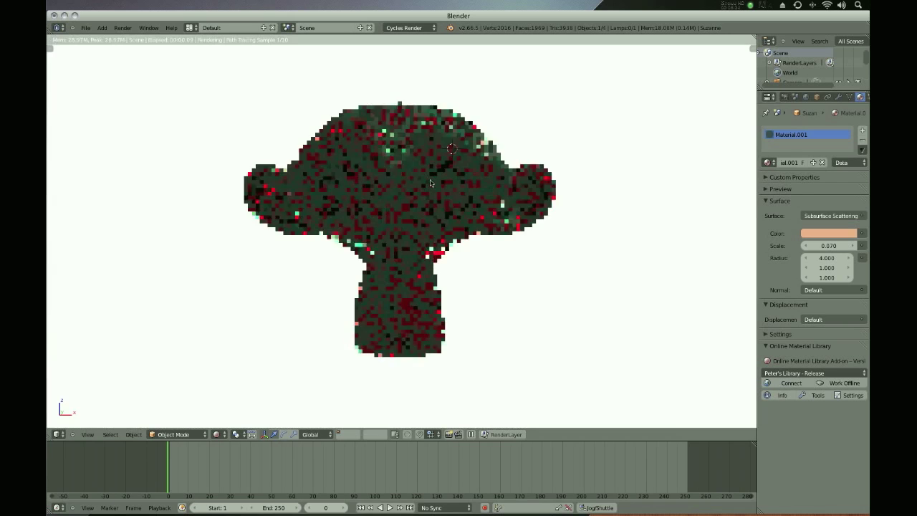
{"action": "scroll", "coordinate": [374, 197], "scroll_direction": "up", "scroll_amount": 2}
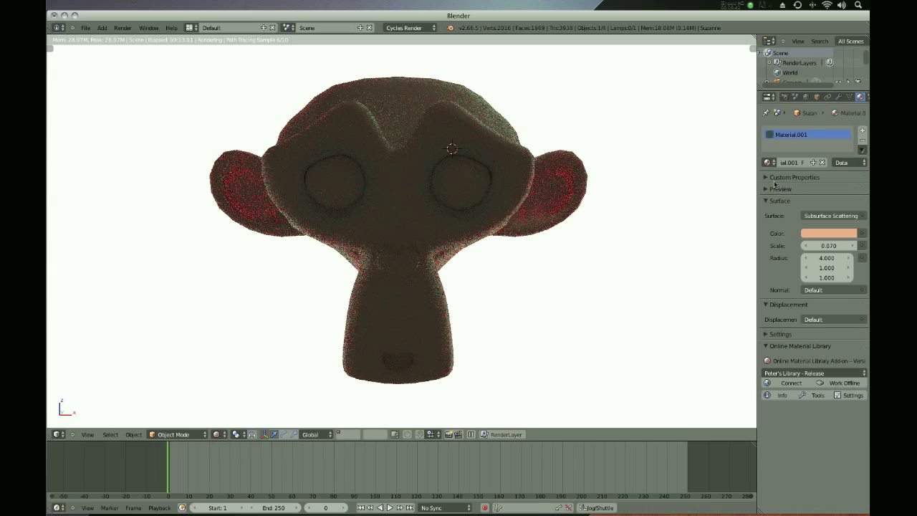
- Enable nodes for the world and set its background color to black, returning to the monkey's material settings
{"action": "left_click", "coordinate": [805, 97]}
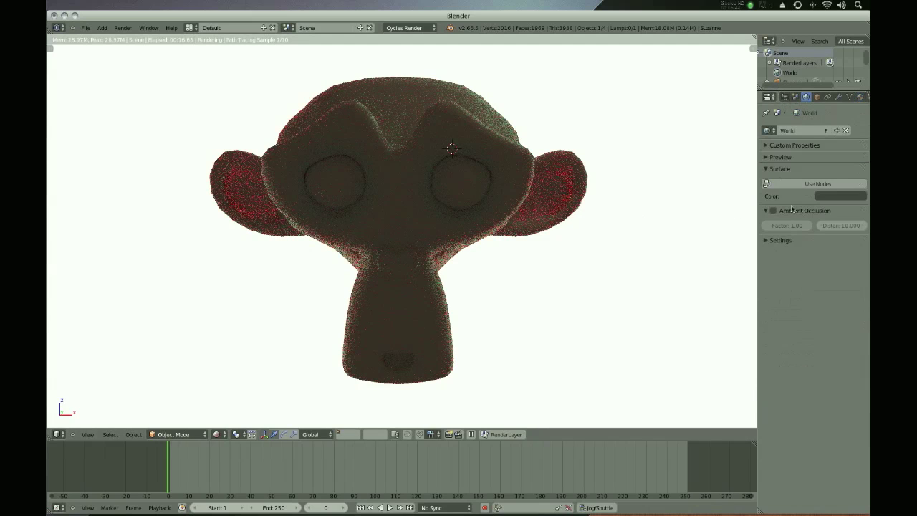
{"action": "left_click", "coordinate": [828, 185]}
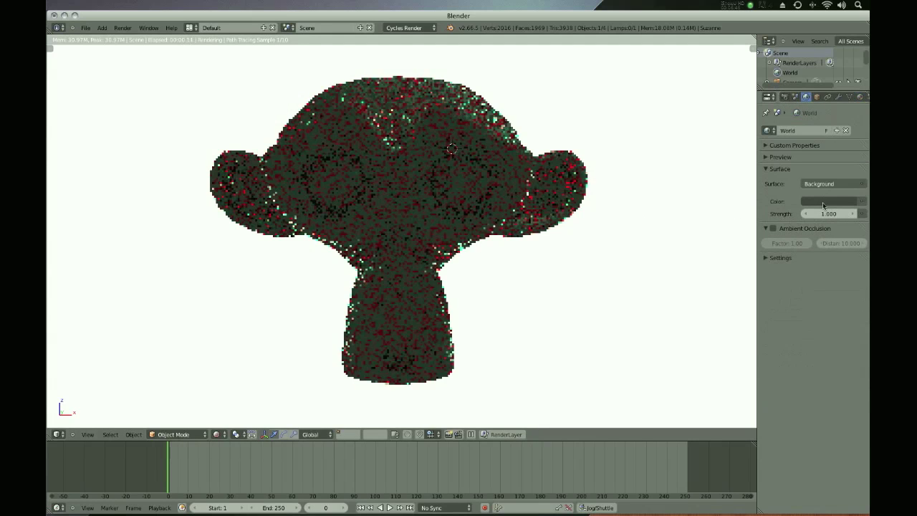
{"action": "left_click", "coordinate": [829, 201]}
{"action": "left_click_drag", "start_coordinate": [849, 144], "coordinate": [849, 147]}
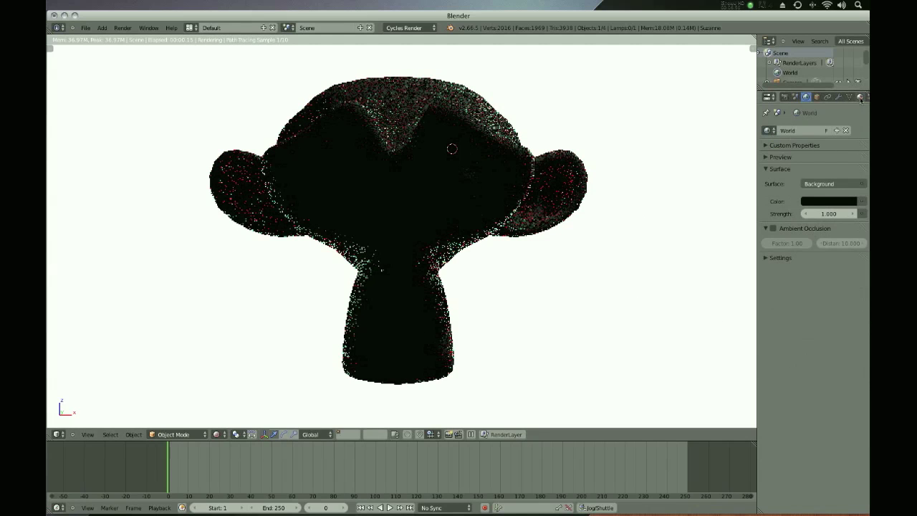
{"action": "left_click", "coordinate": [861, 98]}
{"action": "scroll", "coordinate": [423, 97], "scroll_direction": "down", "scroll_amount": 1}
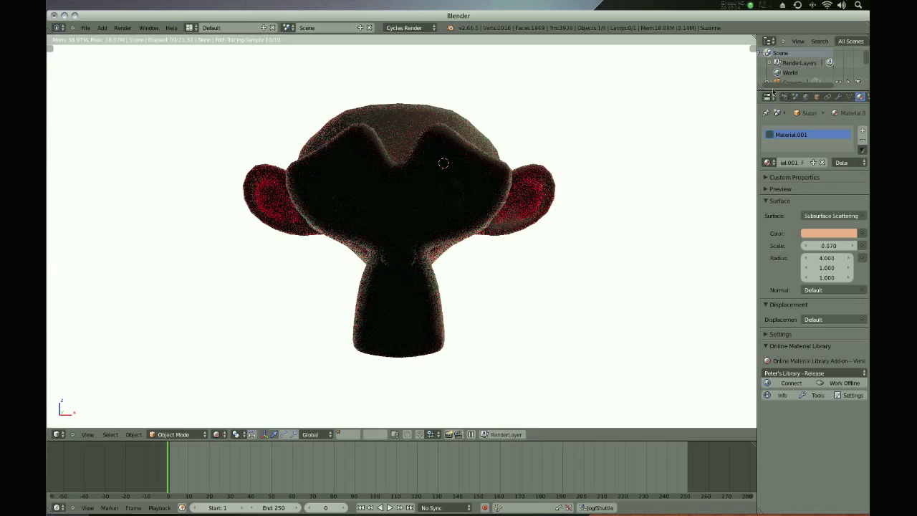
- Set the render samples to 800 and render the image from the camera
{"action": "left_click", "coordinate": [786, 97]}
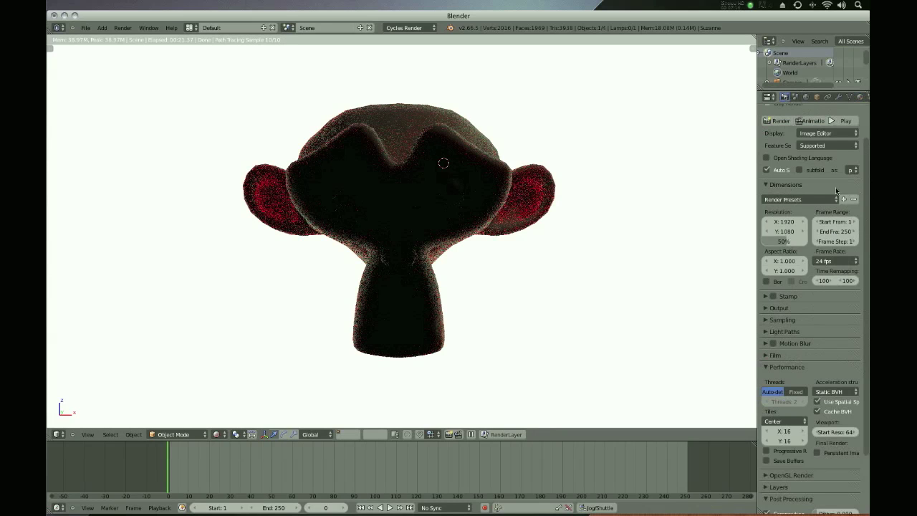
{"action": "scroll", "coordinate": [804, 382], "scroll_direction": "down", "scroll_amount": 2}
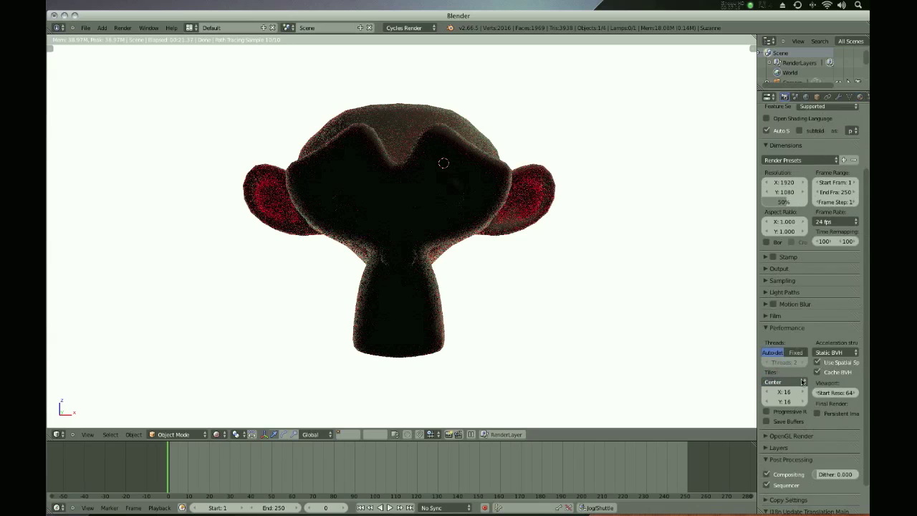
{"action": "scroll", "coordinate": [804, 382], "scroll_direction": "down", "scroll_amount": 2}
{"action": "left_click", "coordinate": [785, 247]}
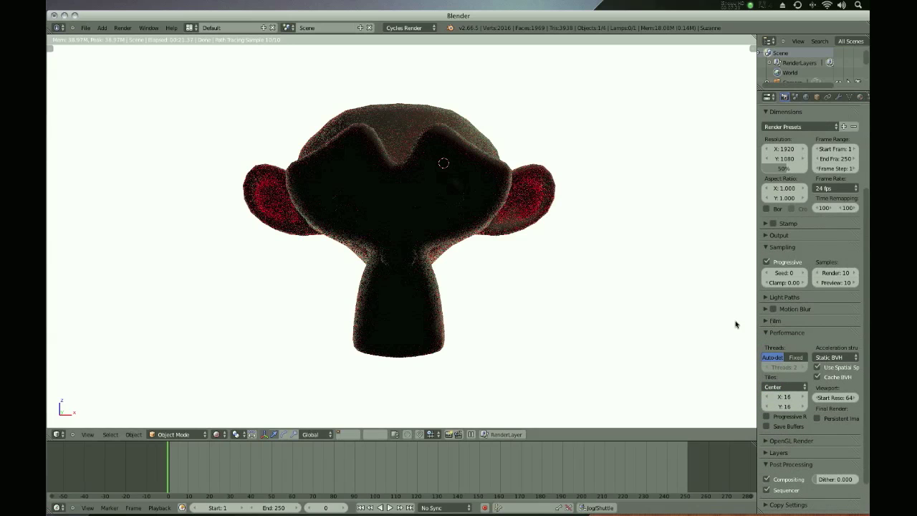
{"action": "left_click", "coordinate": [836, 272]}
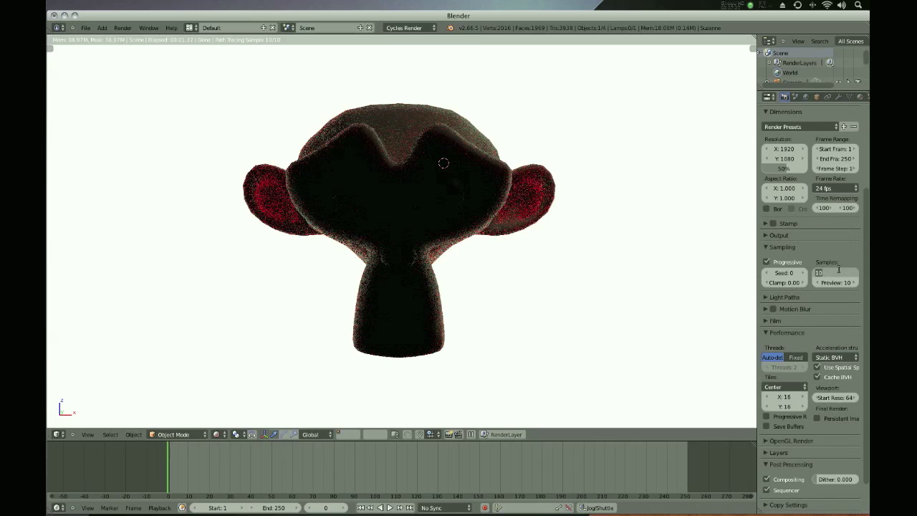
{"action": "type", "text": "800"}
{"action": "key", "text": "Return"}
{"action": "key", "text": "KP_0"}
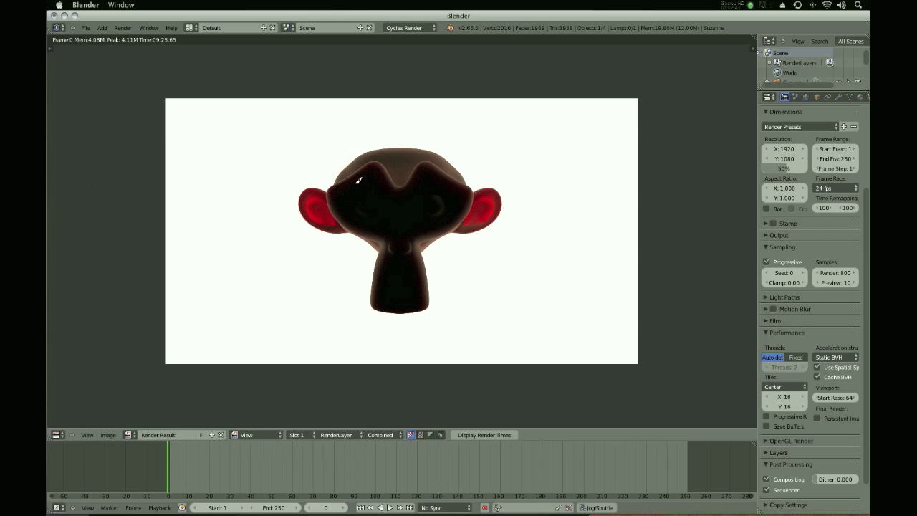
- Mark the ears and face edges on the rendered monkey with freehand pencil strokes and erase the marks
{"action": "left_click_drag", "start_coordinate": [358, 180], "coordinate": [355, 176]}
{"action": "mouse_move", "coordinate": [530, 181]}
{"action": "left_mouse_down"}
{"action": "mouse_move", "coordinate": [512, 169]}
{"action": "mouse_move", "coordinate": [480, 259]}
{"action": "left_mouse_up"}
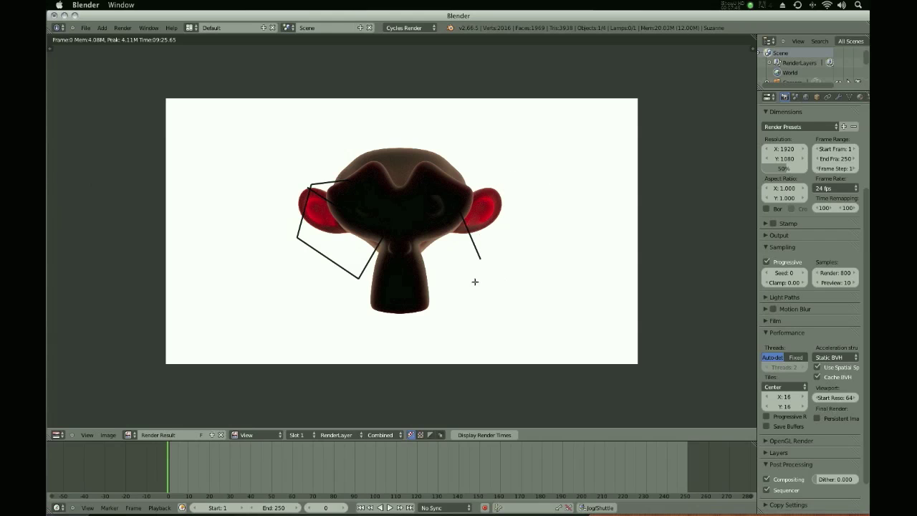
{"action": "left_click", "coordinate": [472, 236]}
{"action": "left_click", "coordinate": [382, 237]}
{"action": "left_click", "coordinate": [381, 237]}
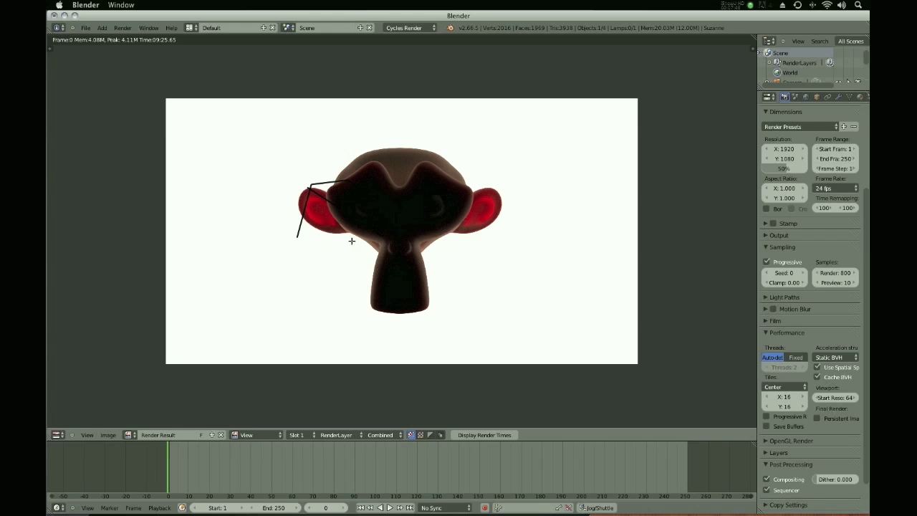
{"action": "left_click", "coordinate": [330, 183]}
{"action": "left_click", "coordinate": [326, 208]}
- Examine the light scattering through the ears, cheeks and nose in the finished render, and close the render result
{"action": "scroll", "coordinate": [381, 180], "scroll_direction": "up", "scroll_amount": 1}
{"action": "scroll", "coordinate": [381, 180], "scroll_direction": "up", "scroll_amount": 2}
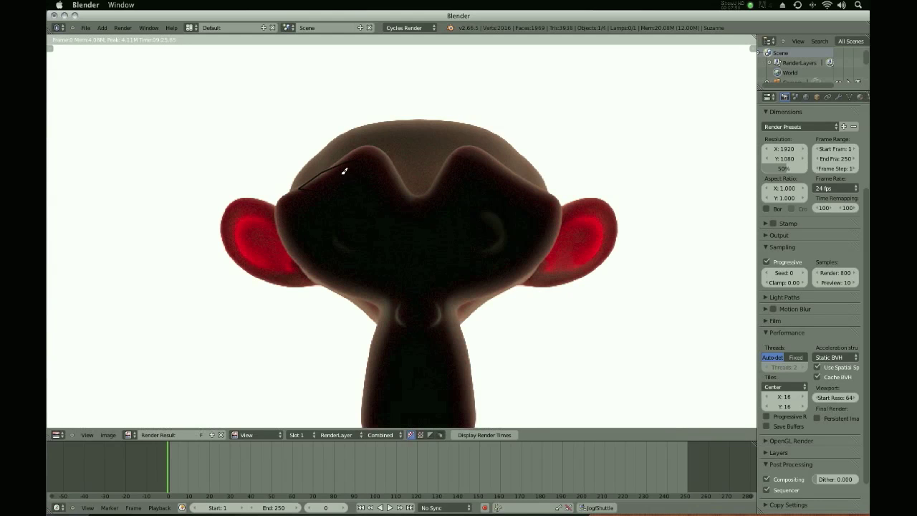
{"action": "scroll", "coordinate": [409, 337], "scroll_direction": "up", "scroll_amount": 3}
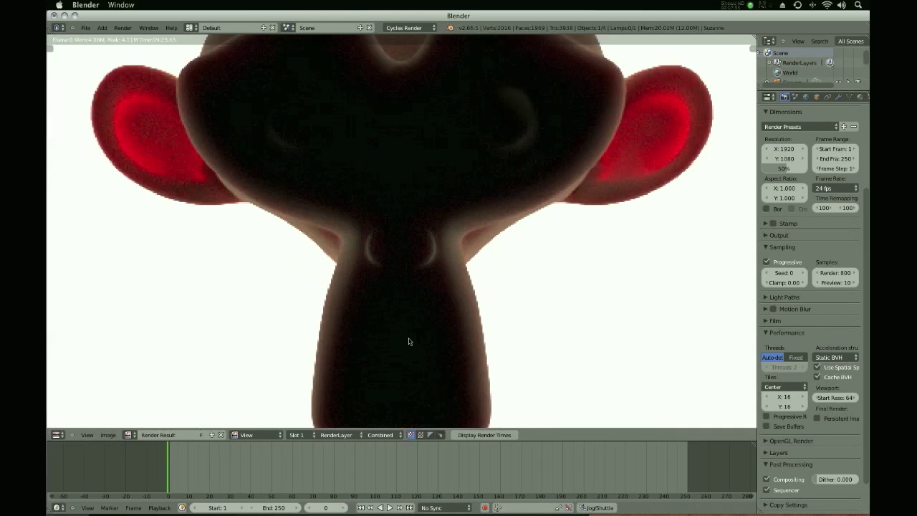
{"action": "scroll", "coordinate": [326, 170], "scroll_direction": "up", "scroll_amount": 1}
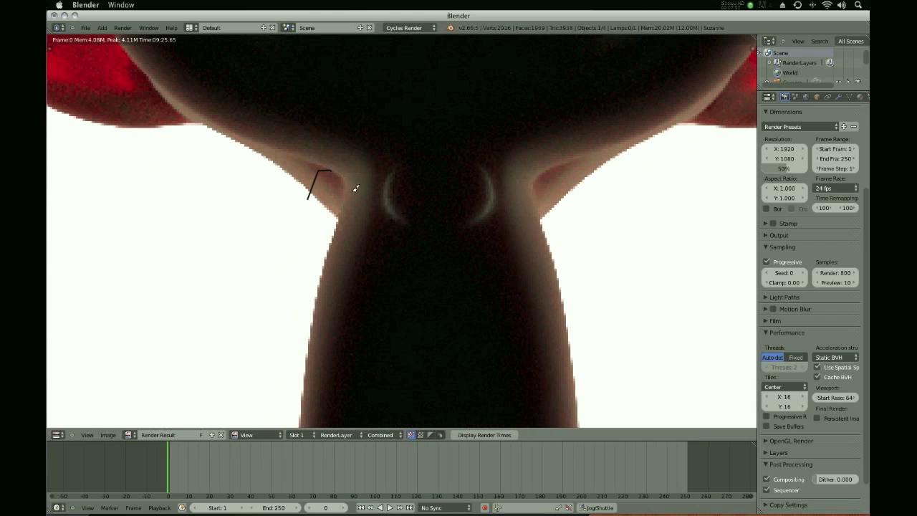
{"action": "scroll", "coordinate": [401, 183], "scroll_direction": "down", "scroll_amount": 4}
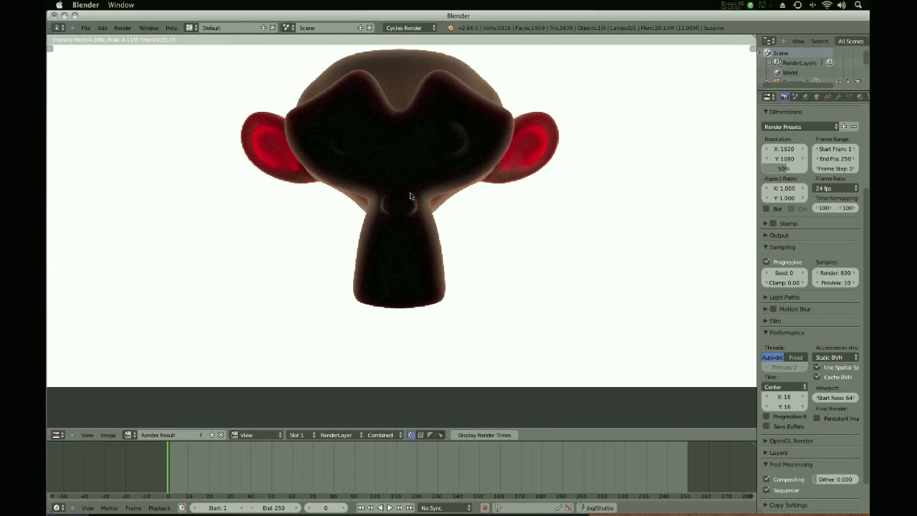
{"action": "scroll", "coordinate": [368, 137], "scroll_direction": "down", "scroll_amount": 2}
{"action": "key", "text": "Escape"}
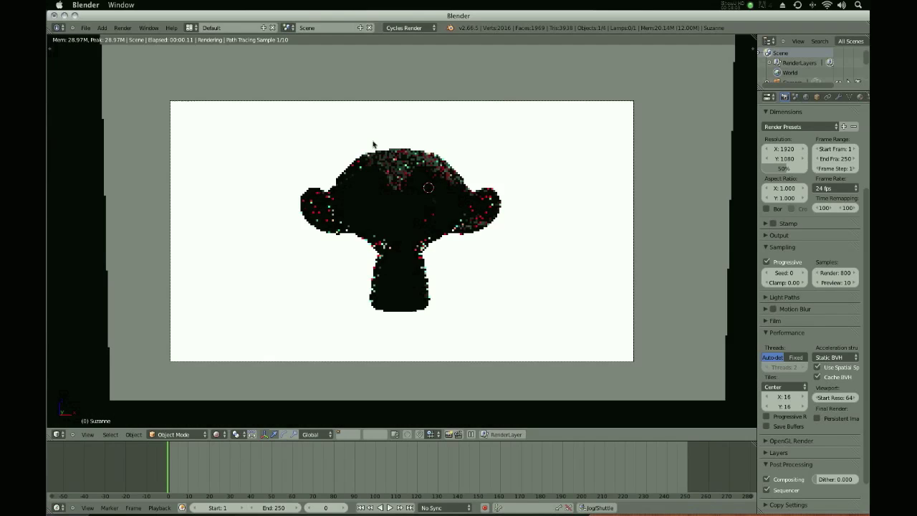
- Switch the viewport to Solid shading and start a new file from the default startup scene
{"action": "key", "text": "shift+z"}
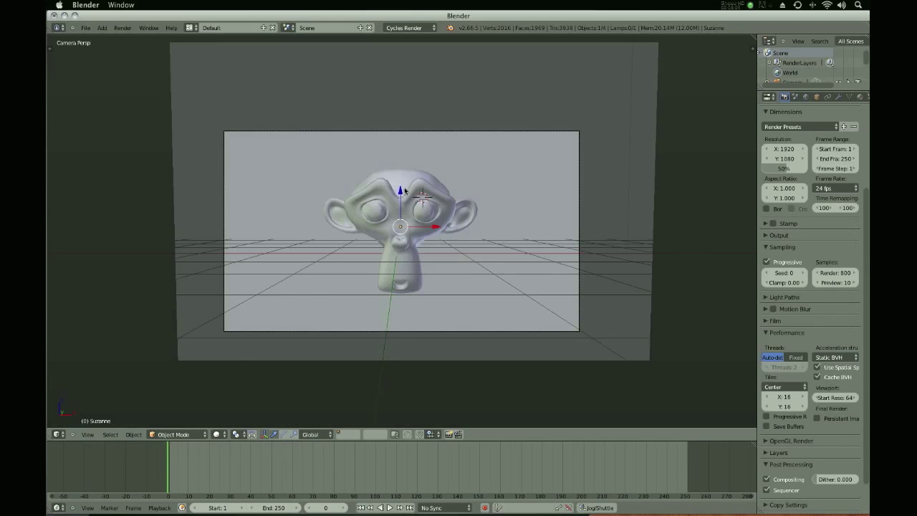
{"action": "scroll", "coordinate": [405, 190], "scroll_direction": "down", "scroll_amount": 2}
{"action": "key", "text": "ctrl+n"}
{"action": "left_click", "coordinate": [408, 188]}
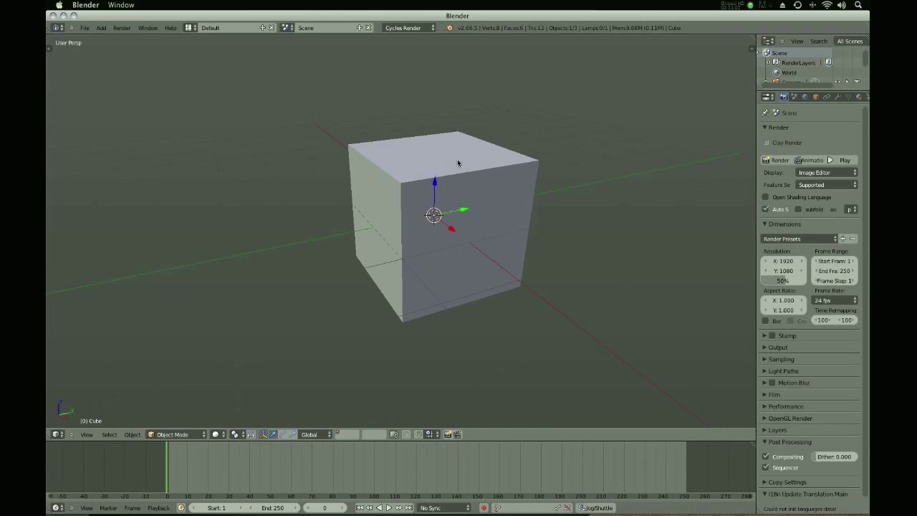